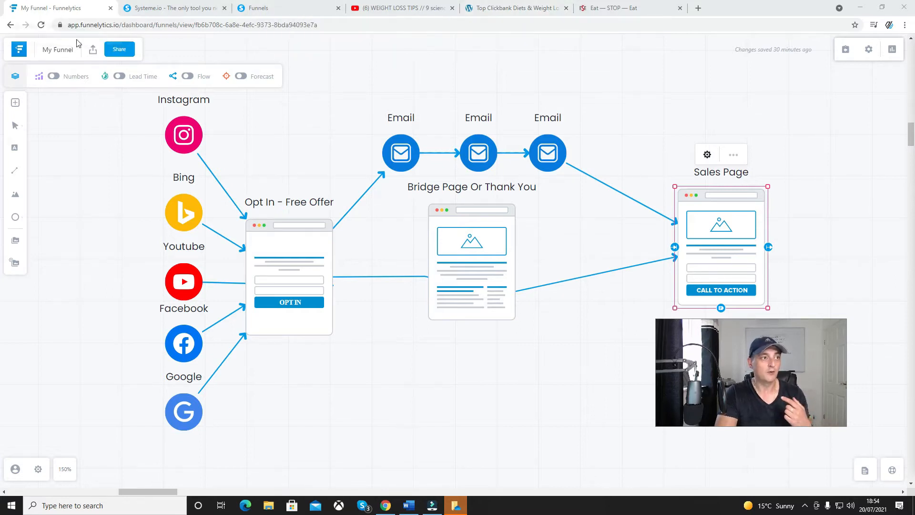
Nudge the Sales Page and the Bridge Page Or Thank You elements slightly in the Funnelytics funnel diagram
click(167, 9)
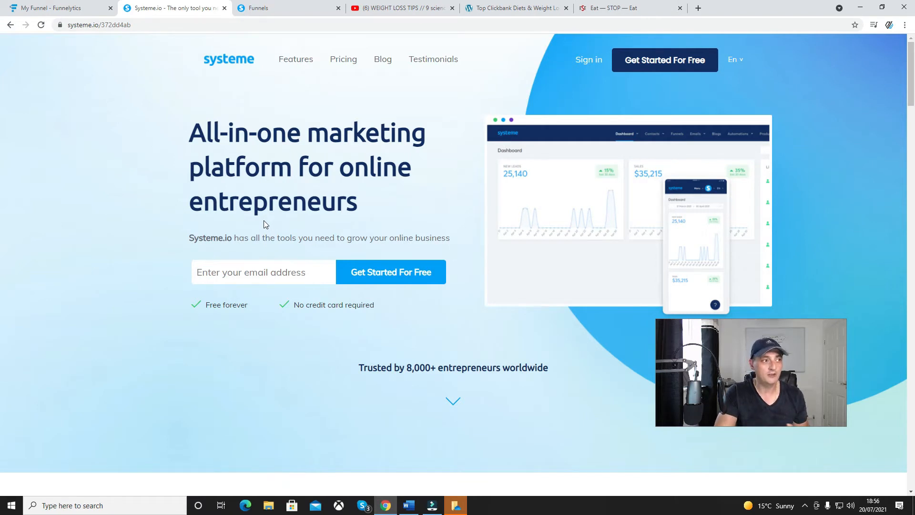
click(80, 8)
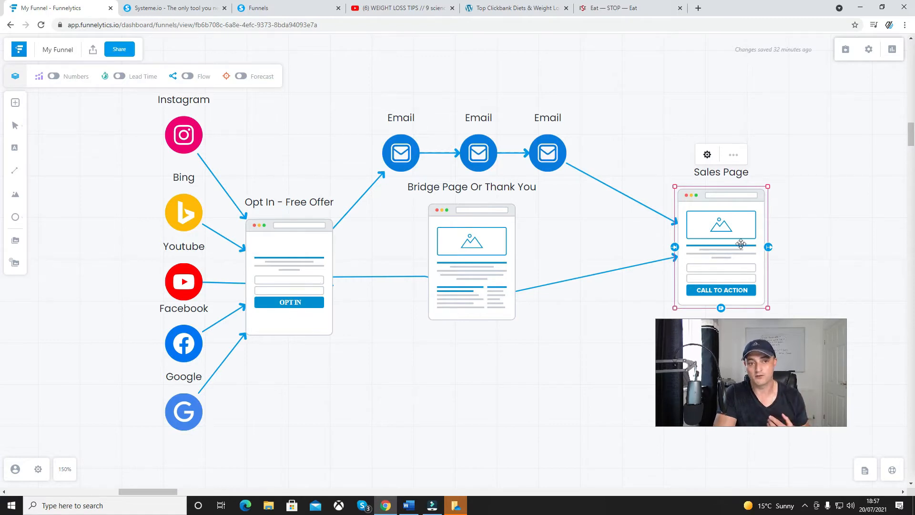
mouse_move(740, 243)
mouse_down()
mouse_move(752, 226)
mouse_move(729, 237)
mouse_up()
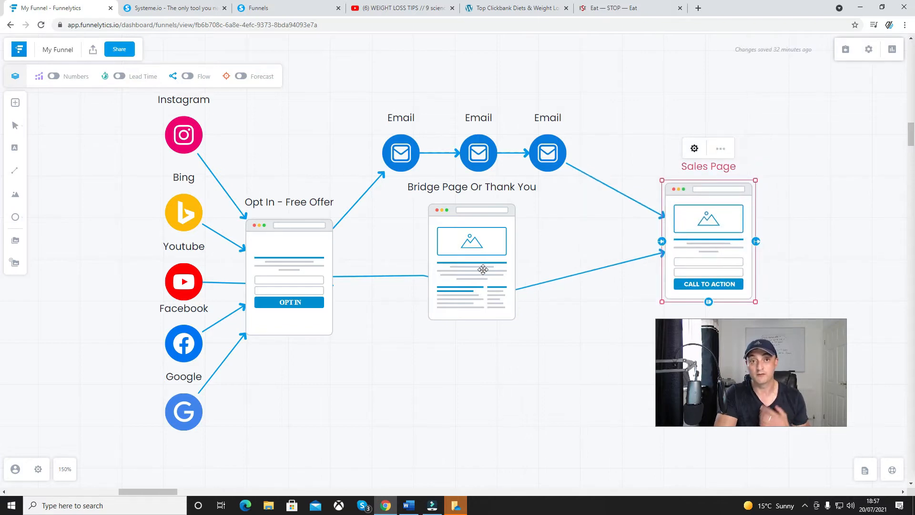
drag(483, 270, 482, 262)
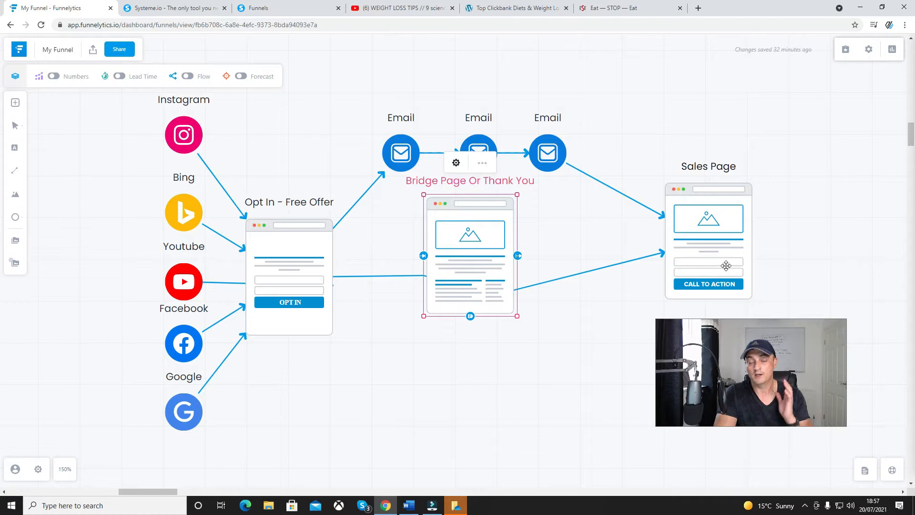
click(507, 267)
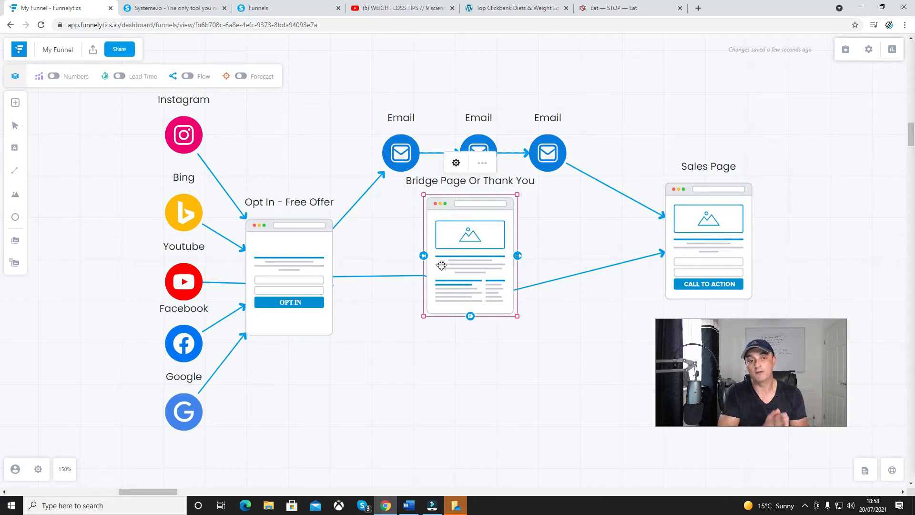
double_click(735, 254)
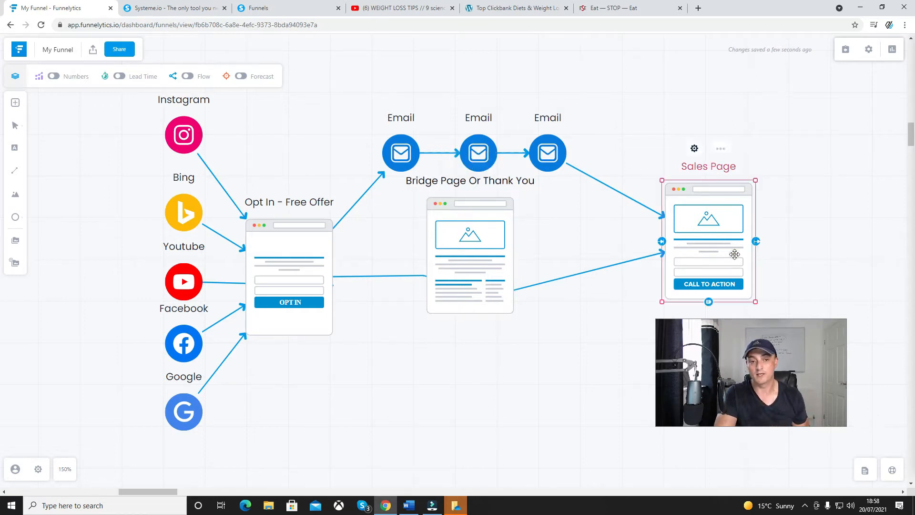
click(627, 154)
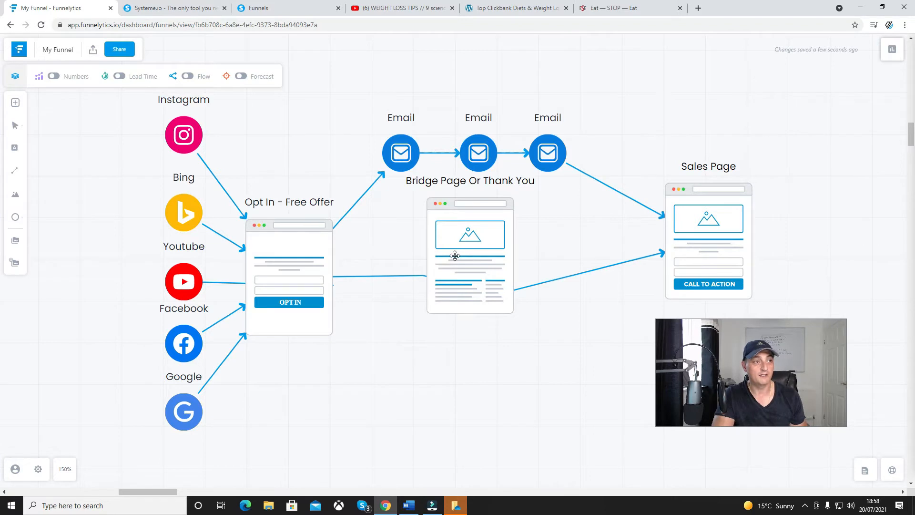
Switch to the Systeme.io funnels dashboard and start a new funnel named Weight Loss
click(209, 10)
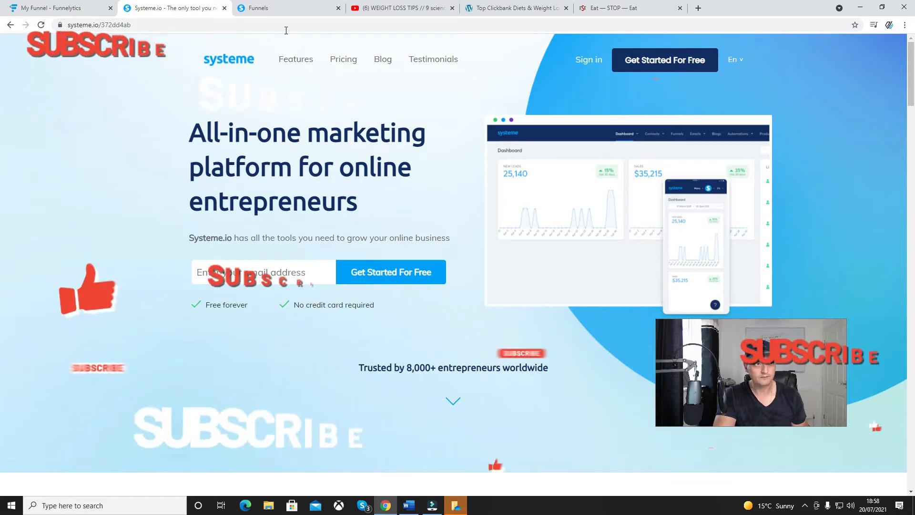
click(296, 9)
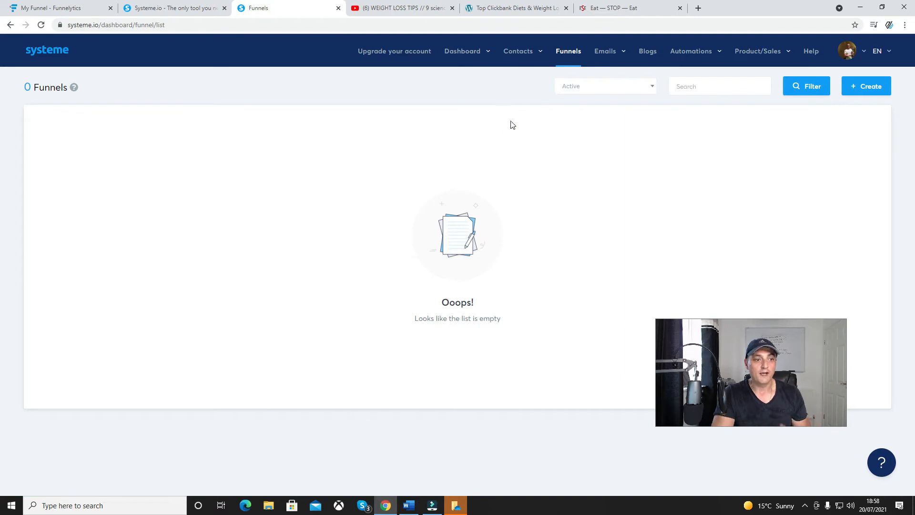
click(560, 59)
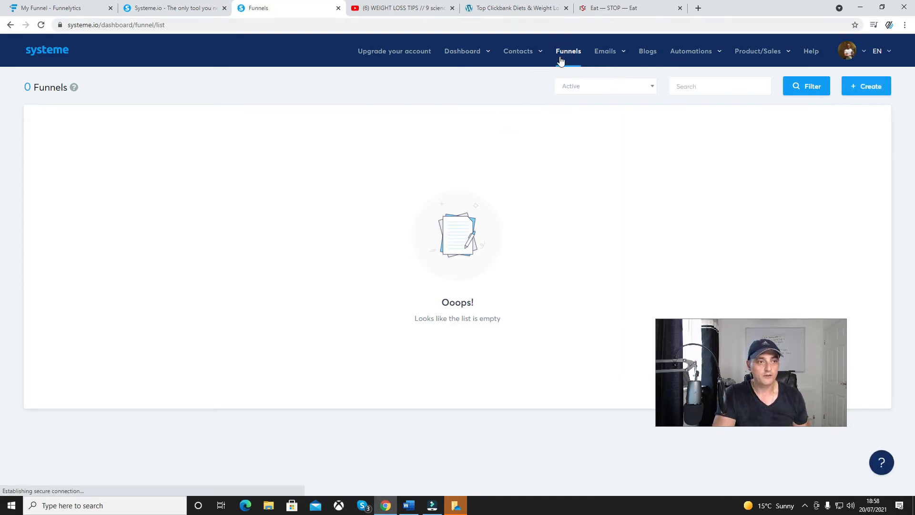
click(866, 90)
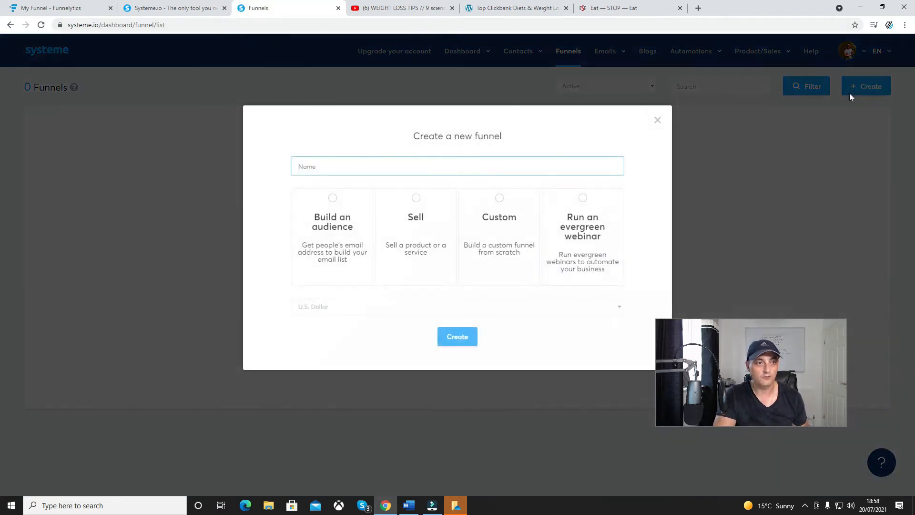
click(320, 165)
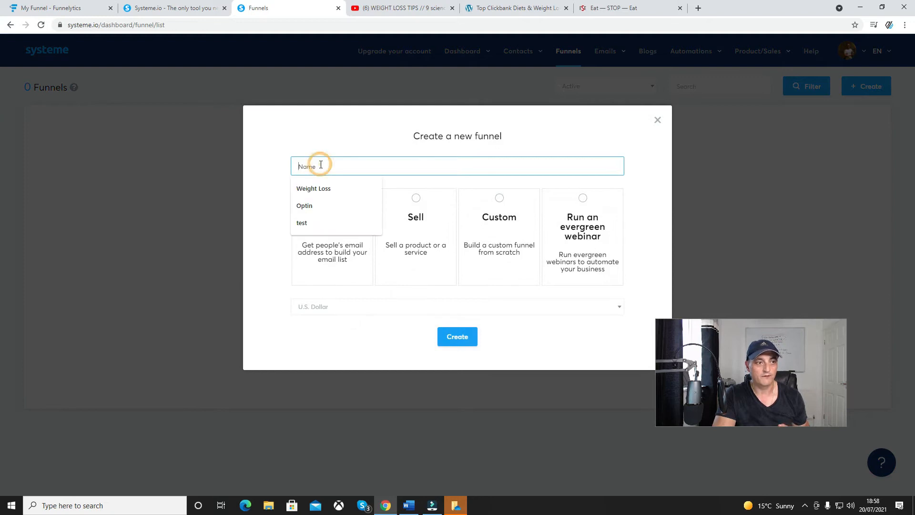
click(322, 189)
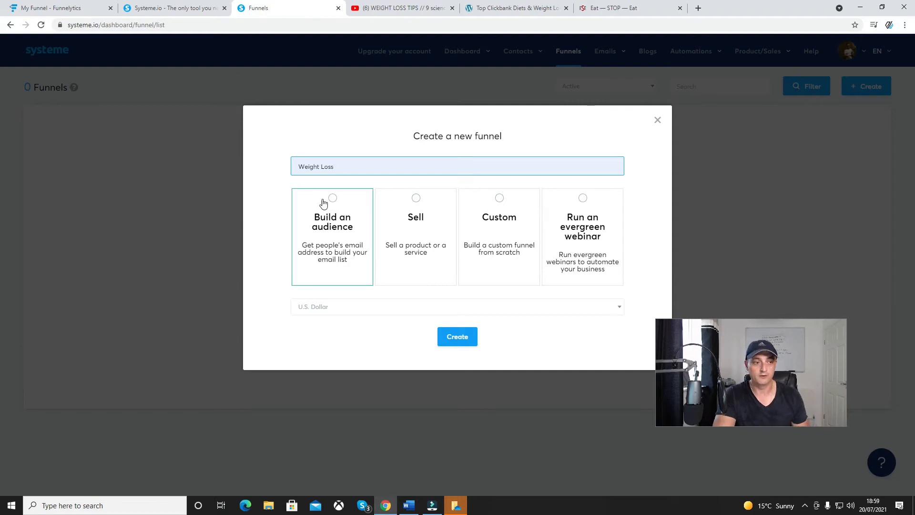
Set the new funnel's goal to Build an audience, keep U.S. Dollar as currency, and create the funnel
click(329, 202)
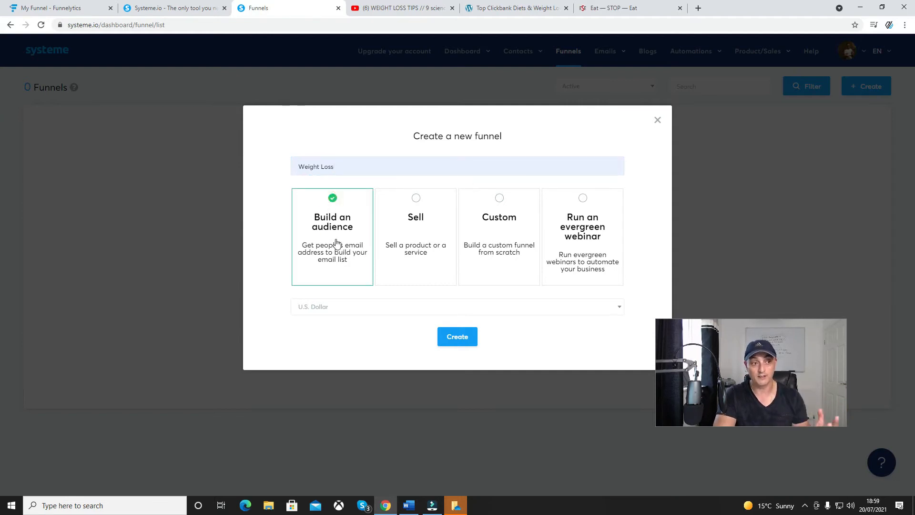
click(339, 314)
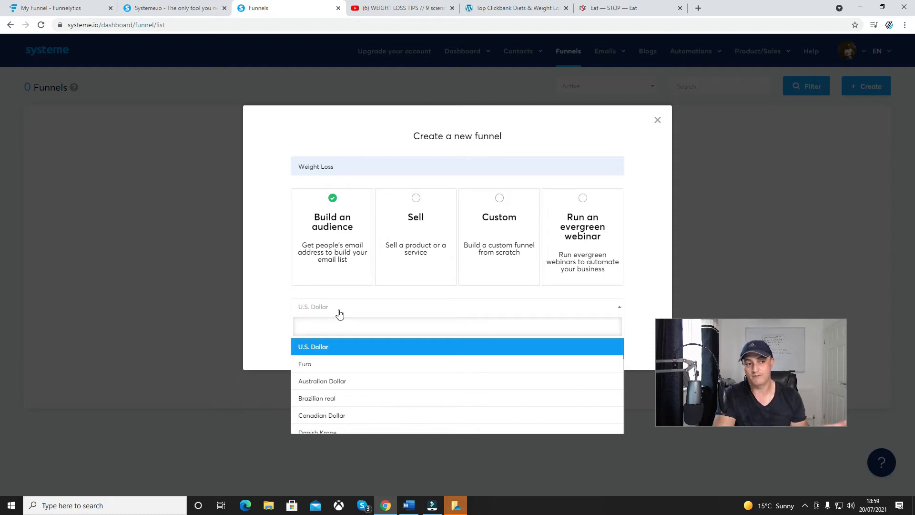
click(280, 301)
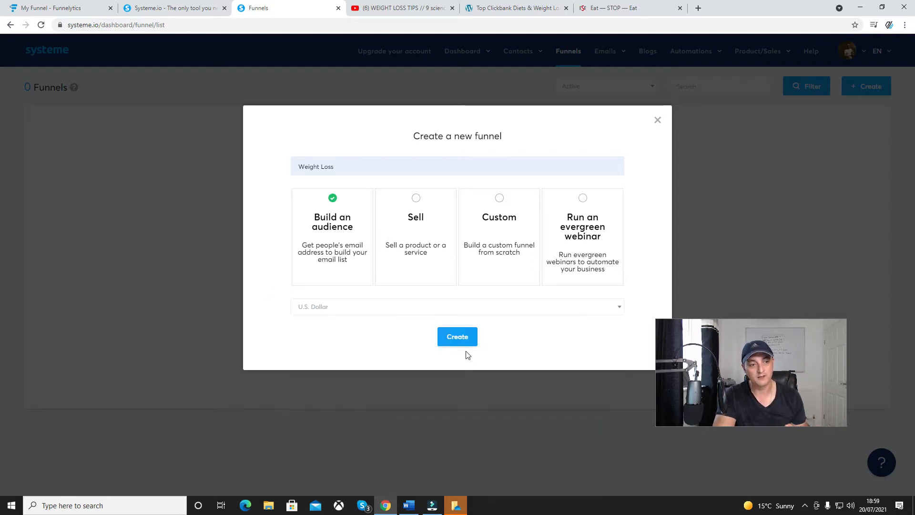
click(458, 341)
mouse_move(455, 344)
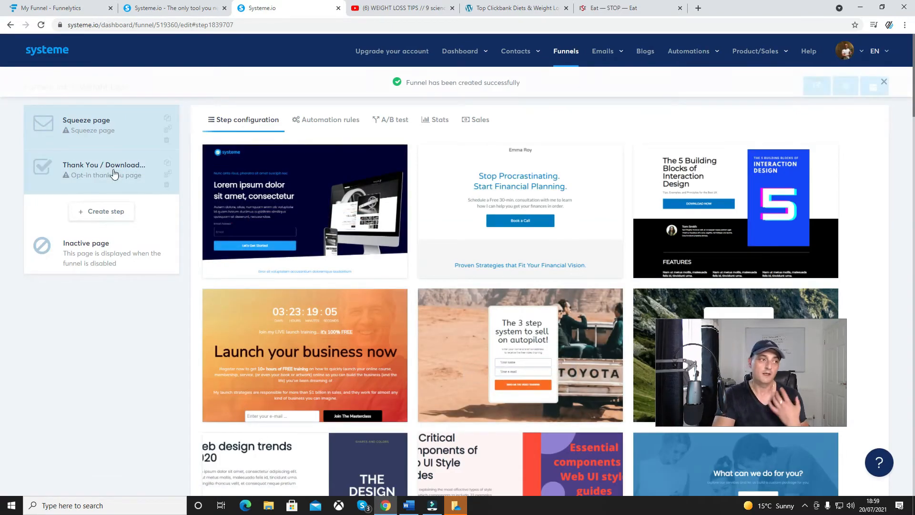
Delete the Thank You / Download step and add a Squeeze page step named Optin Bridge in its place
click(166, 185)
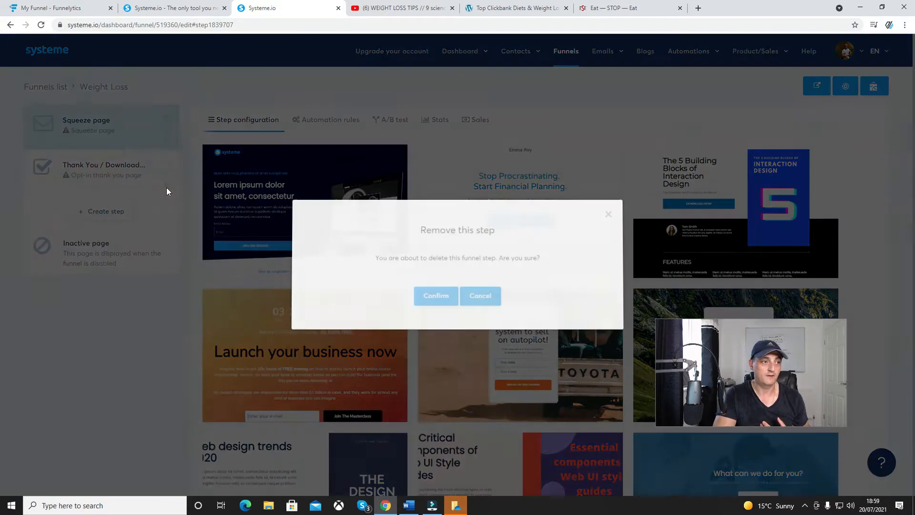
click(434, 292)
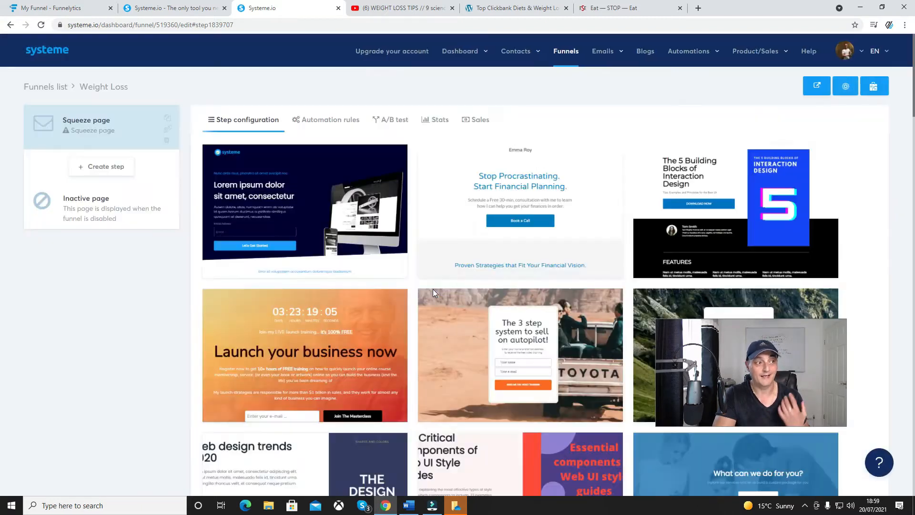
click(92, 165)
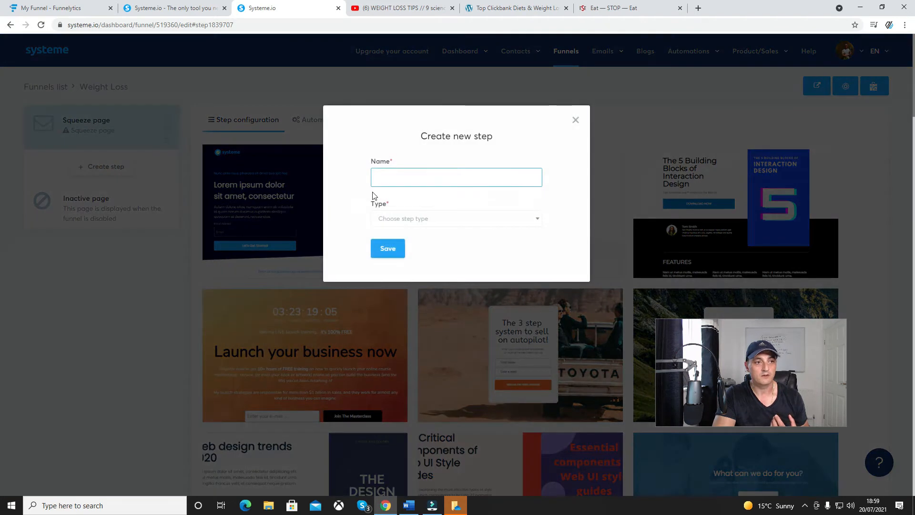
click(396, 177)
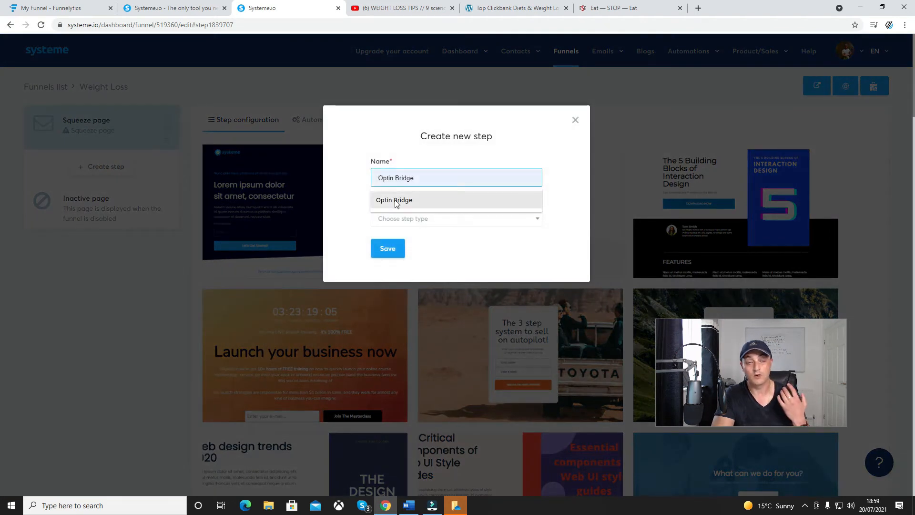
click(395, 200)
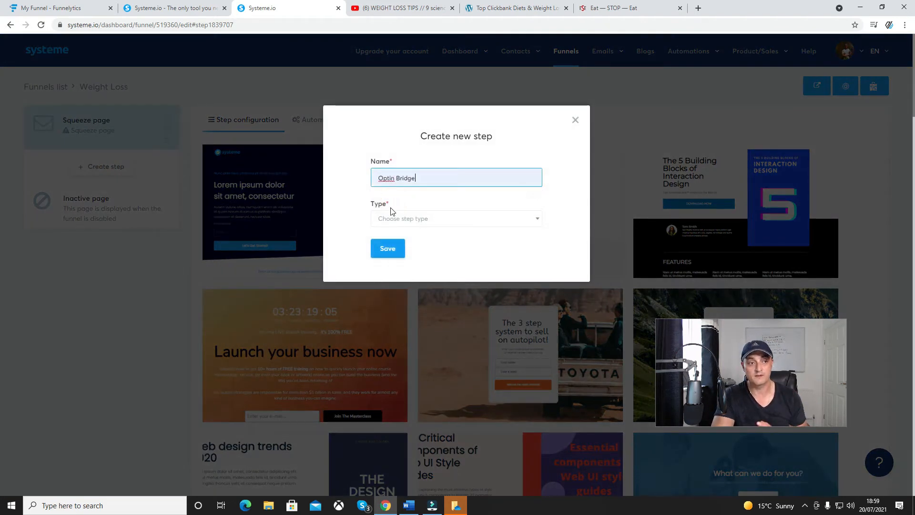
click(387, 221)
click(396, 290)
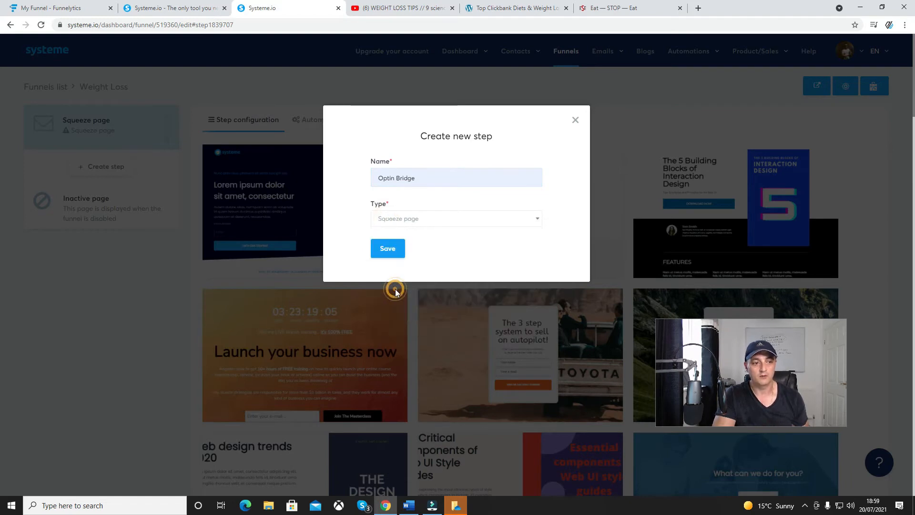
click(385, 250)
Choose the "The 3 step system to sell on autopilot!" template with the green mountain background for the first squeeze page
click(82, 125)
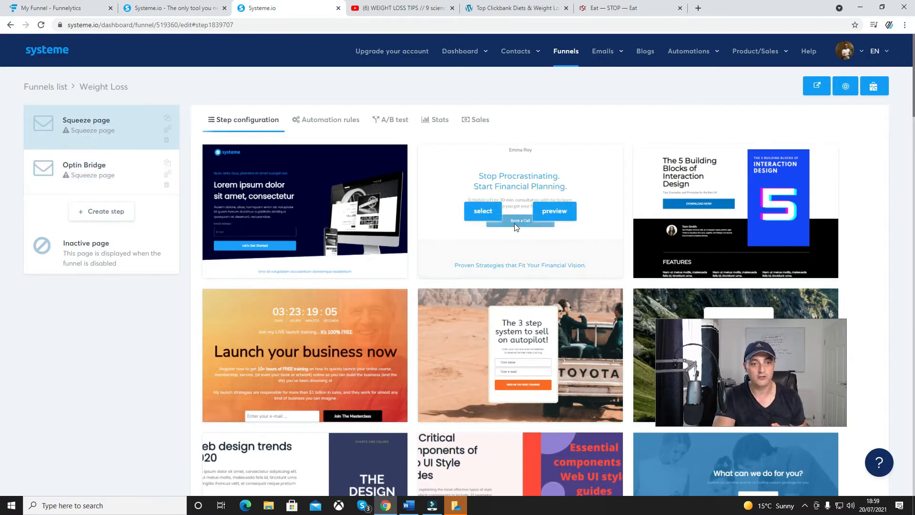
scroll(514, 224, down, 2)
mouse_move(519, 238)
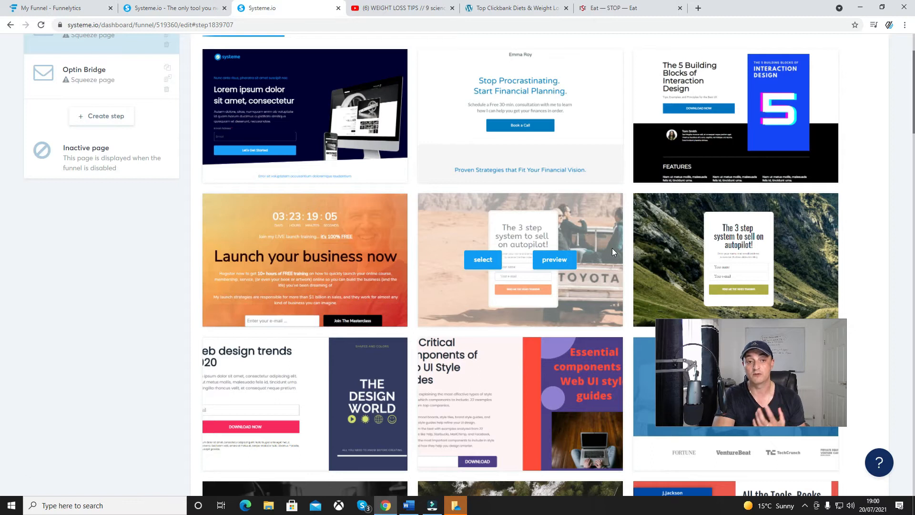
mouse_move(646, 259)
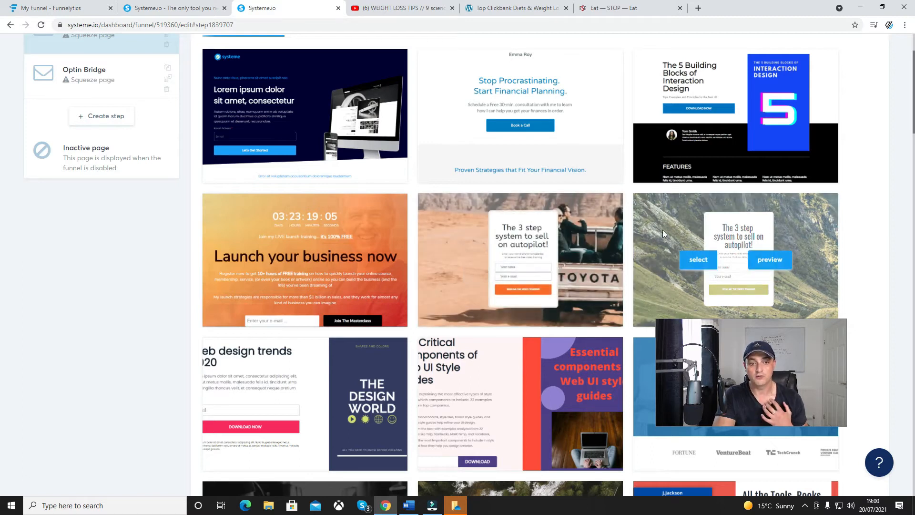
mouse_move(546, 255)
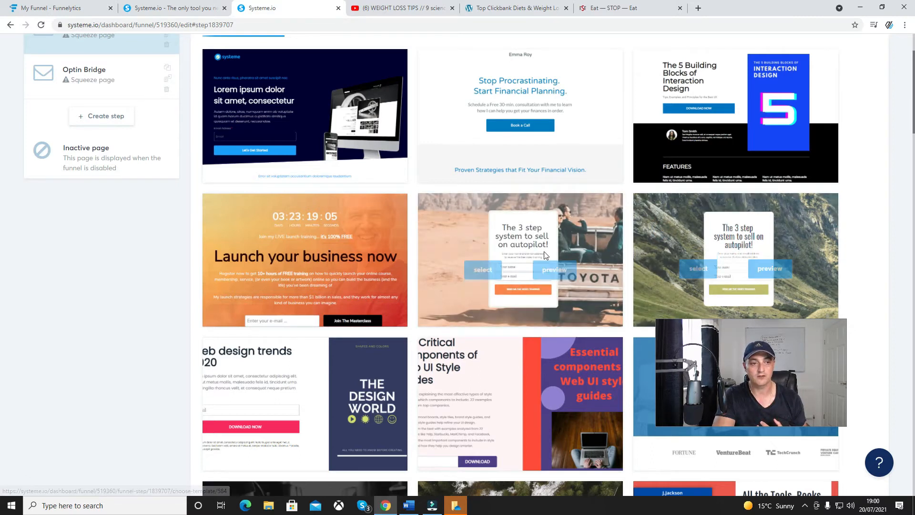
click(696, 262)
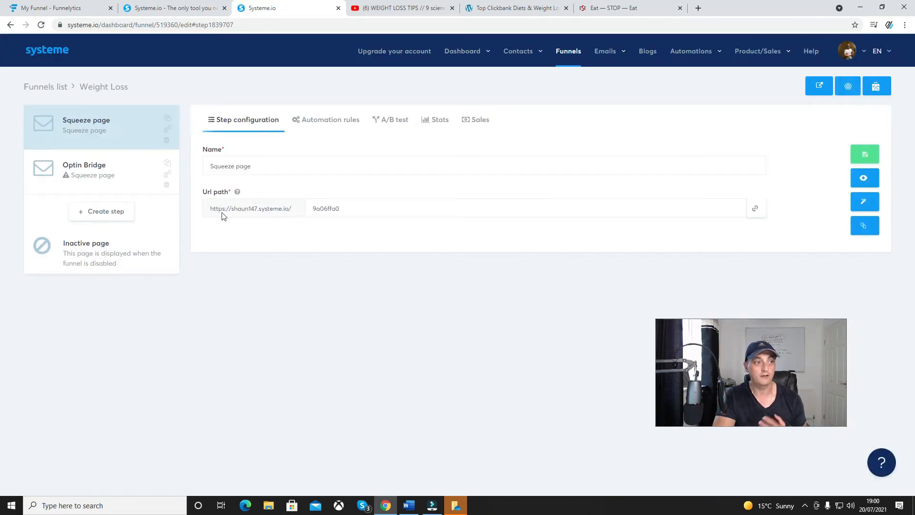
Try to add an automation rule to the squeeze page with the Funnel step form subscribed trigger
click(319, 120)
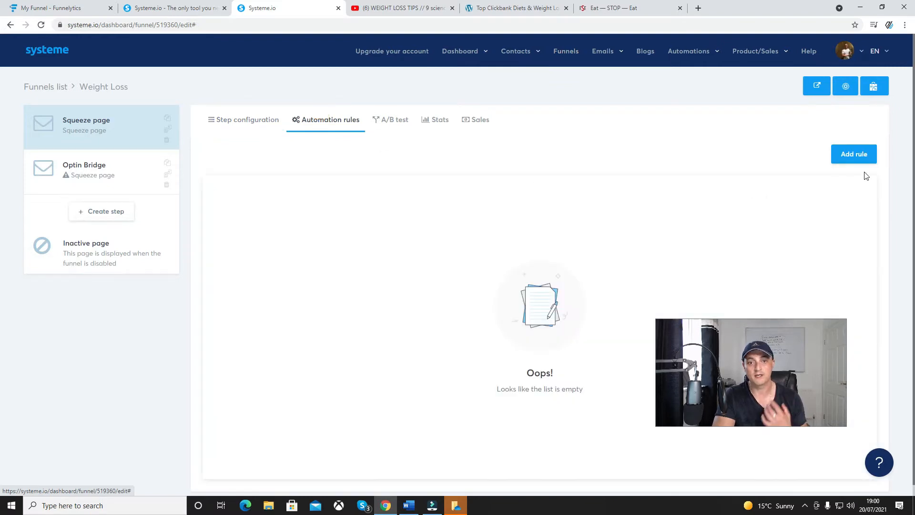
click(853, 154)
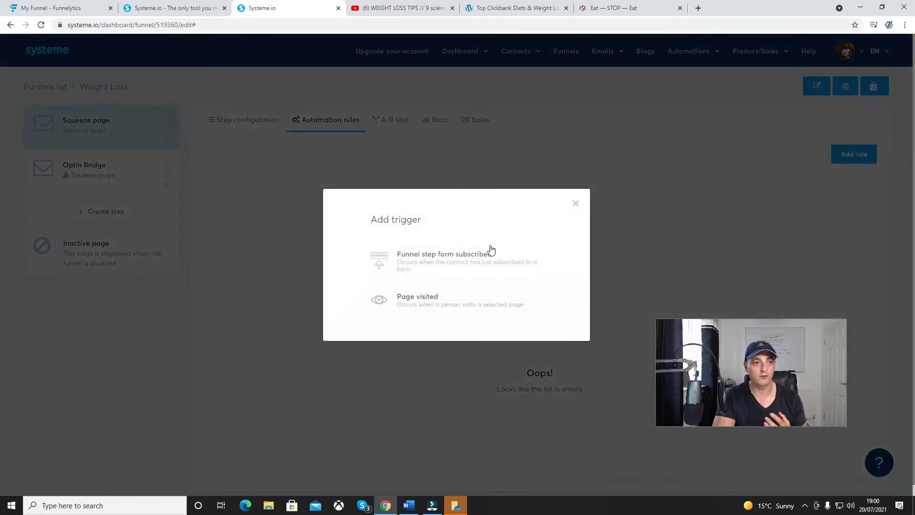
click(451, 266)
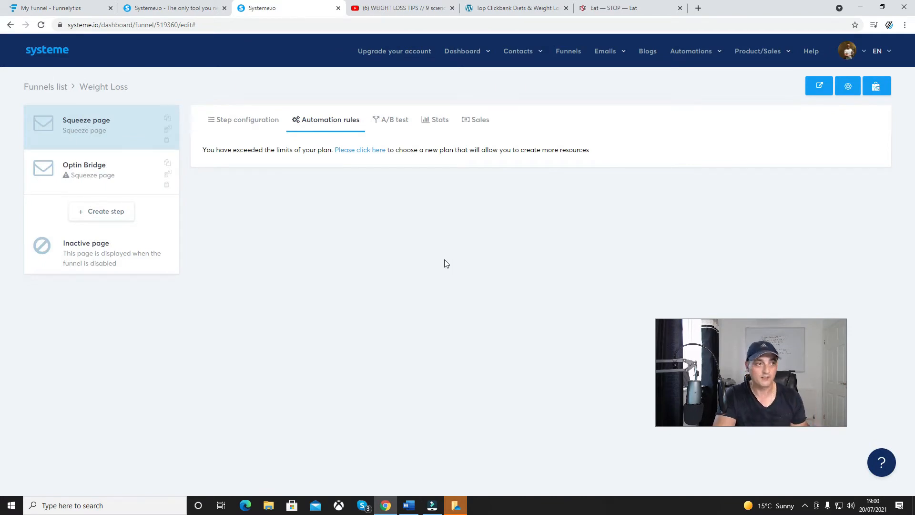
Open the squeeze page in the page editor from its step configuration and bring up the background section's settings
click(261, 121)
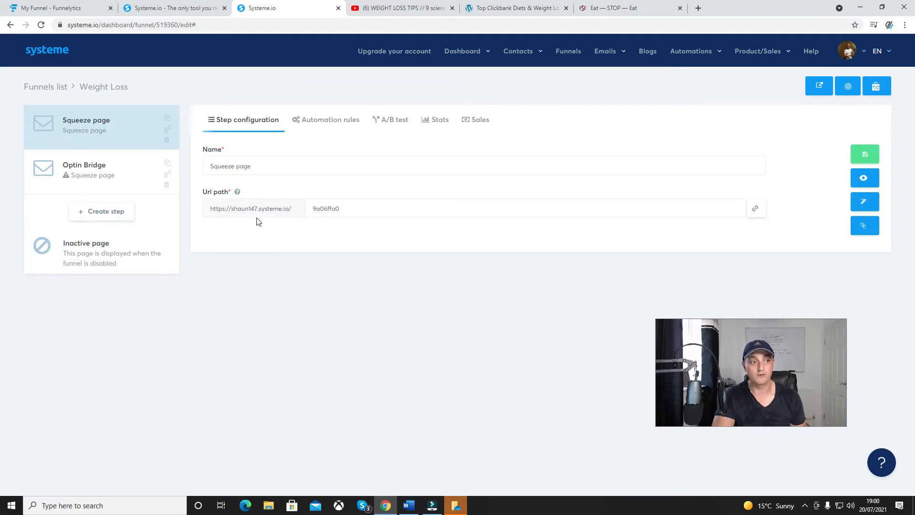
click(348, 205)
double_click(344, 207)
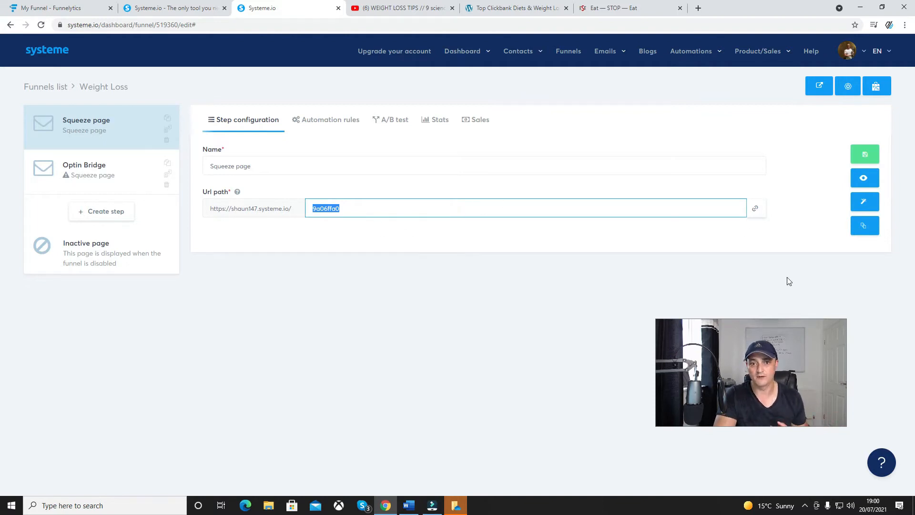
click(867, 202)
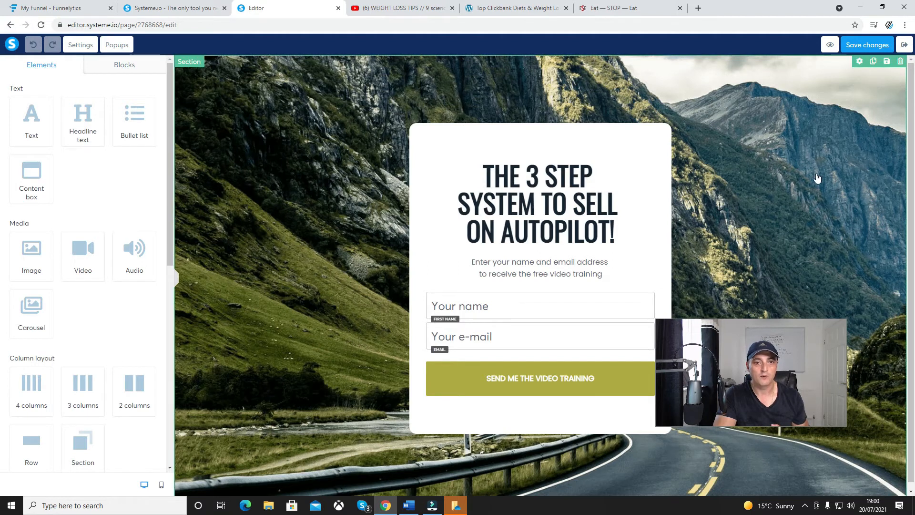
click(336, 238)
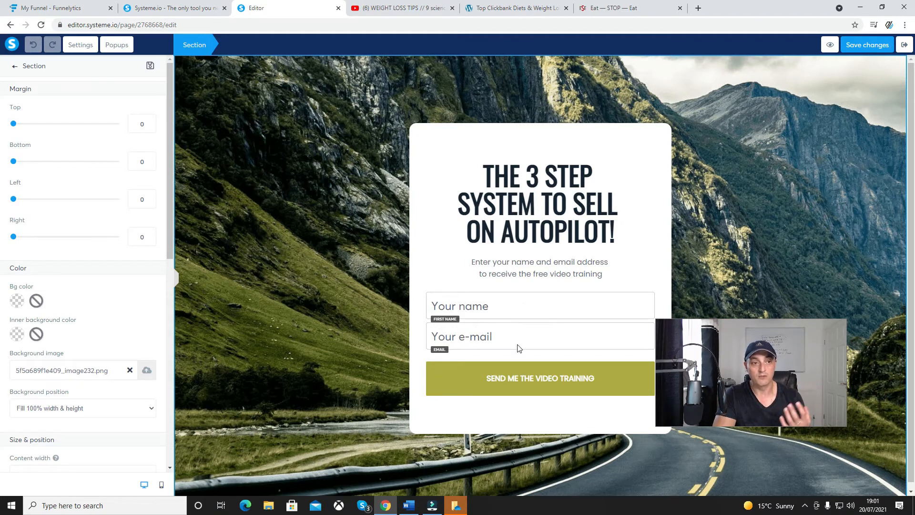
Replace the squeeze page headline with the copied text starting "How Lose 15 Pounds Of Belly Fat & Feel 10 Years Younger, In 90 Days"
click(566, 240)
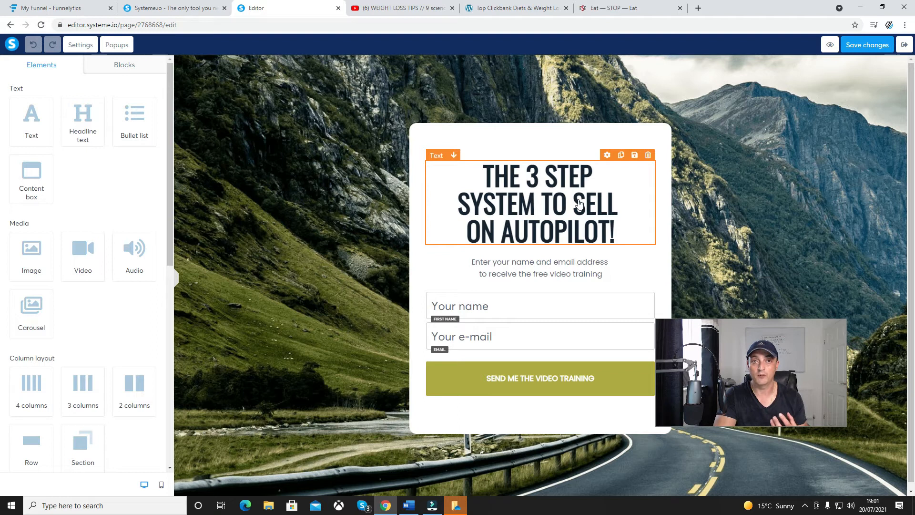
click(613, 225)
drag(626, 228, 476, 174)
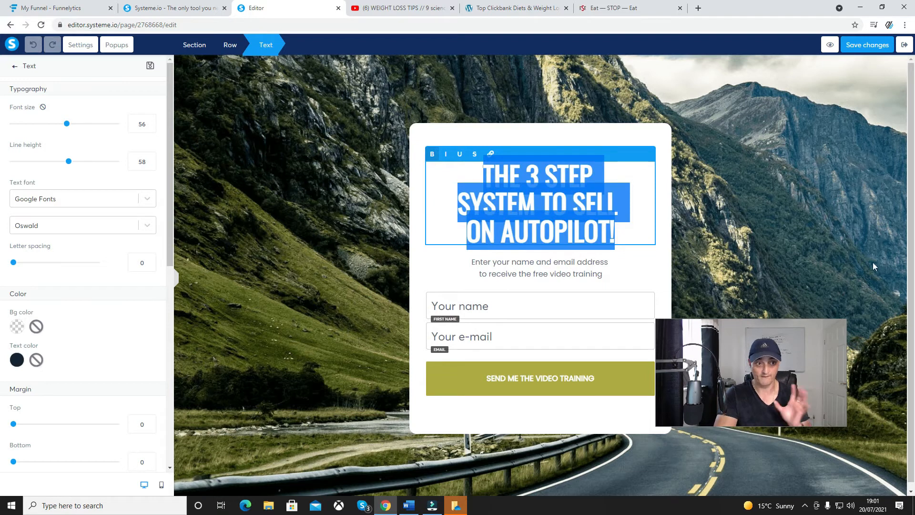
key(alt+Tab)
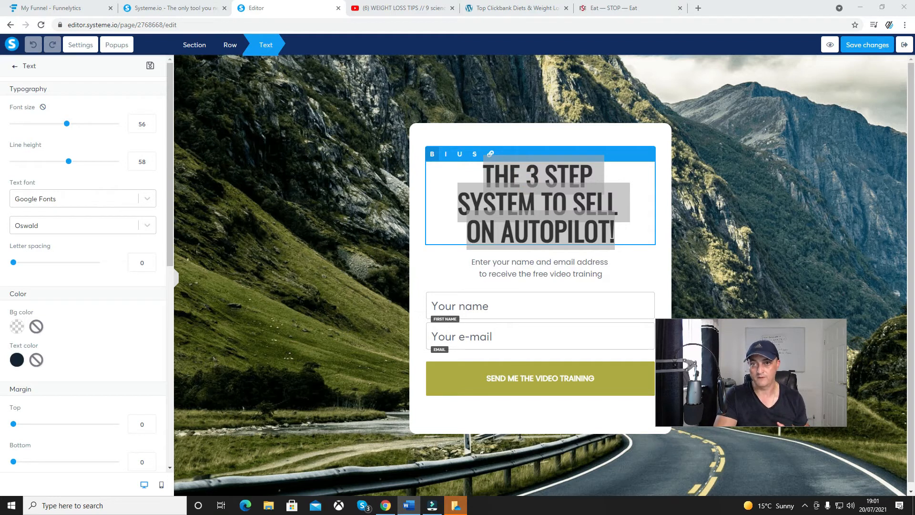
click(615, 220)
drag(615, 220, 484, 163)
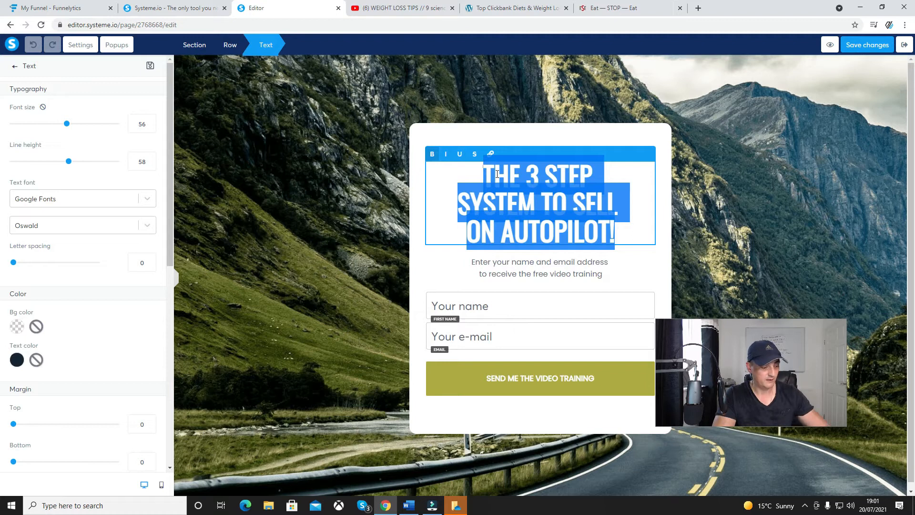
text(How Lose 15 Pounds Of Belly Fat & Feel 10 Years Younger, In 90 Days, Without Spending Half Your Life In The Gym Or Hours Pounding The Pavement....)
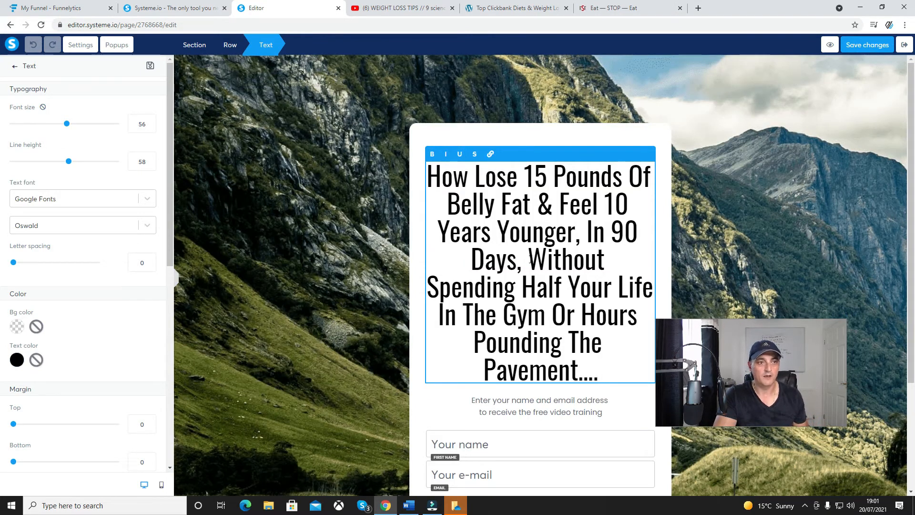
Set the new headline's font size to 50 and make the whole headline bold
drag(66, 124, 61, 125)
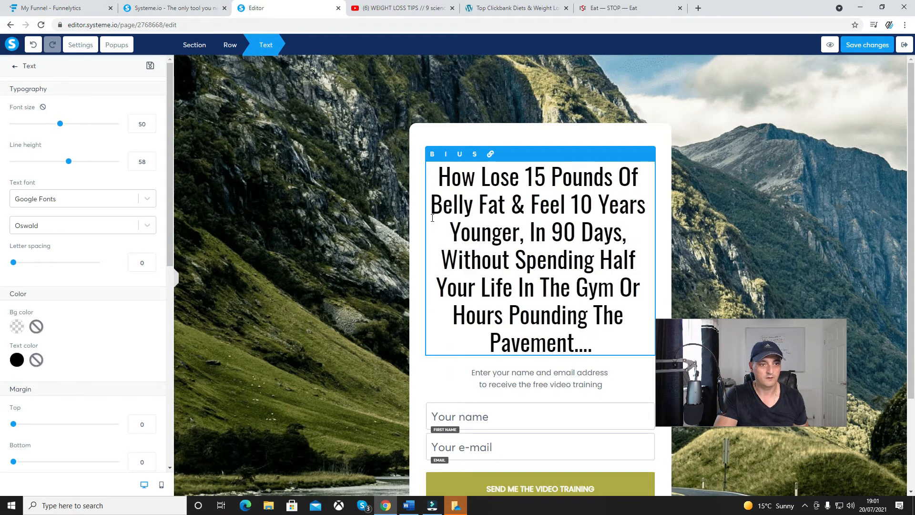
drag(606, 341, 428, 178)
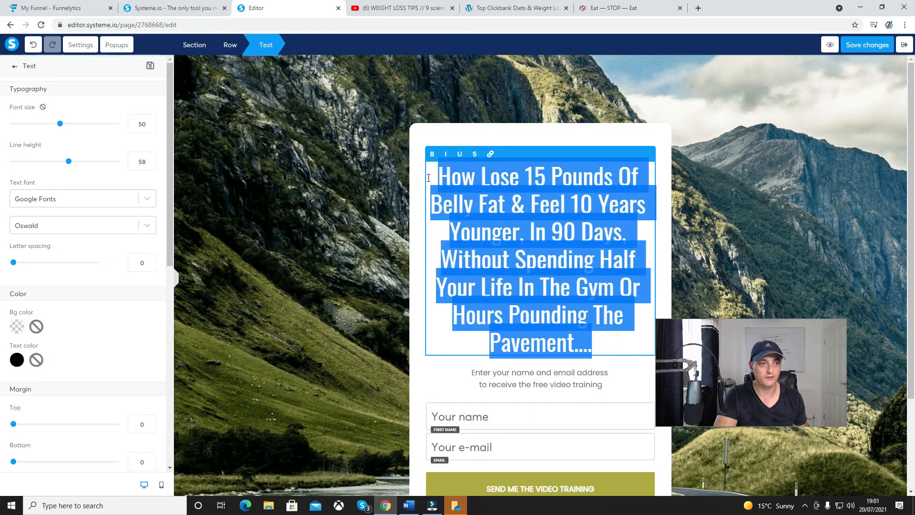
click(475, 268)
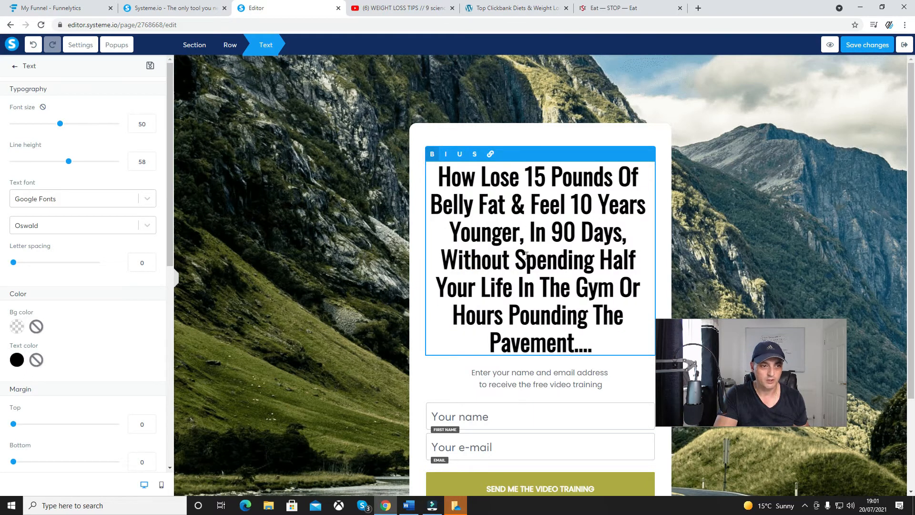
Italicize the headline phrase "Without Spending Half Your Life In The Gym" and color it red (D0021B)
drag(441, 260, 613, 280)
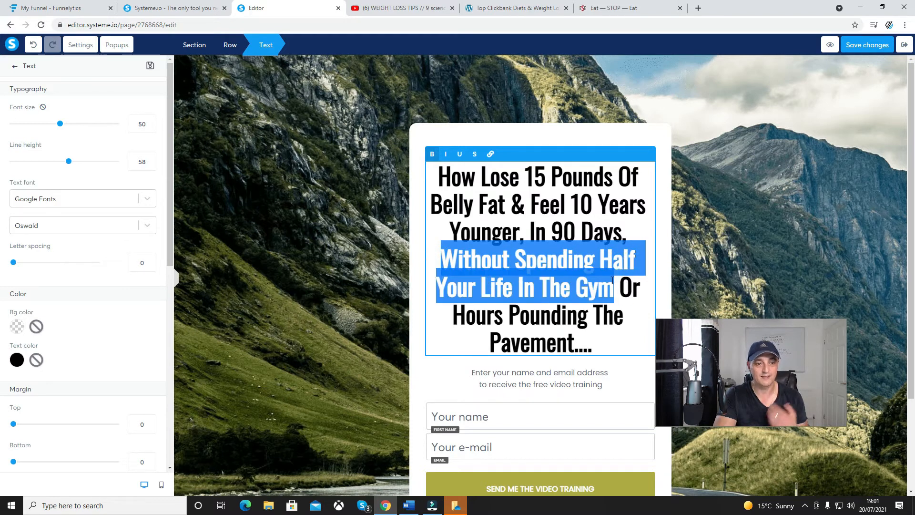
click(446, 153)
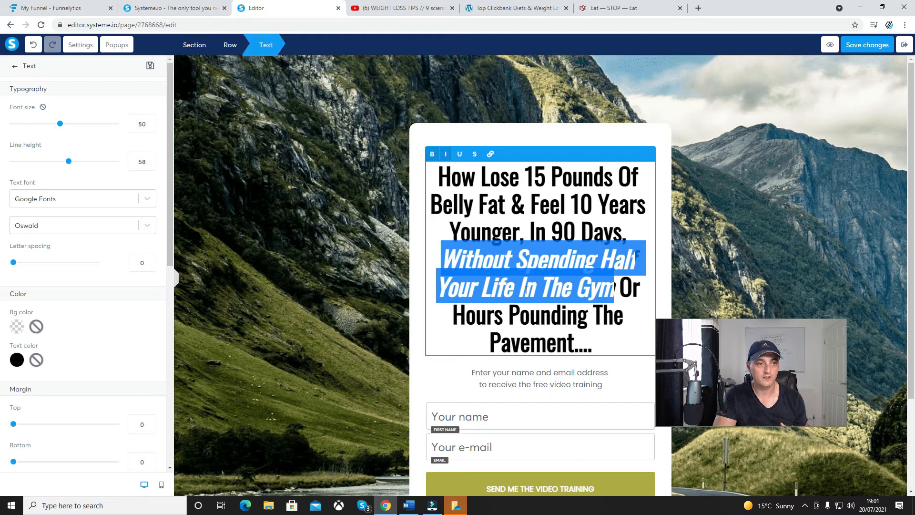
click(17, 360)
click(65, 438)
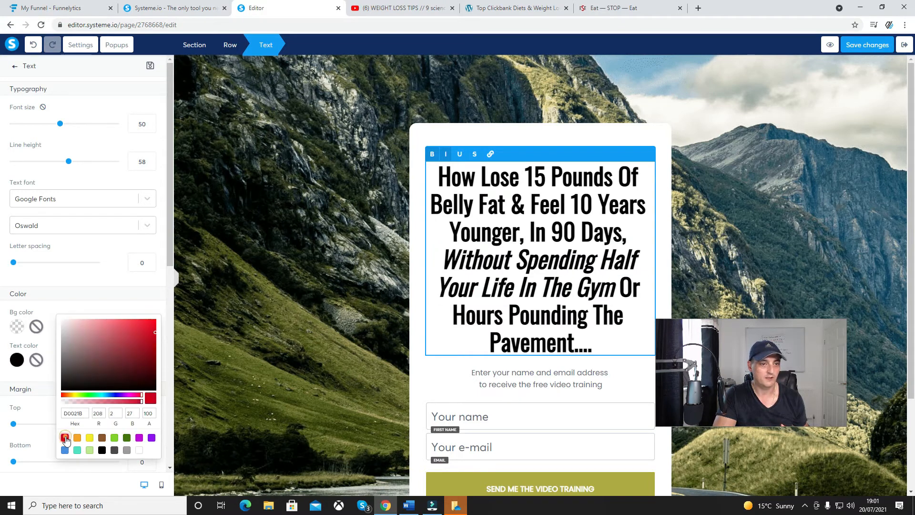
click(356, 344)
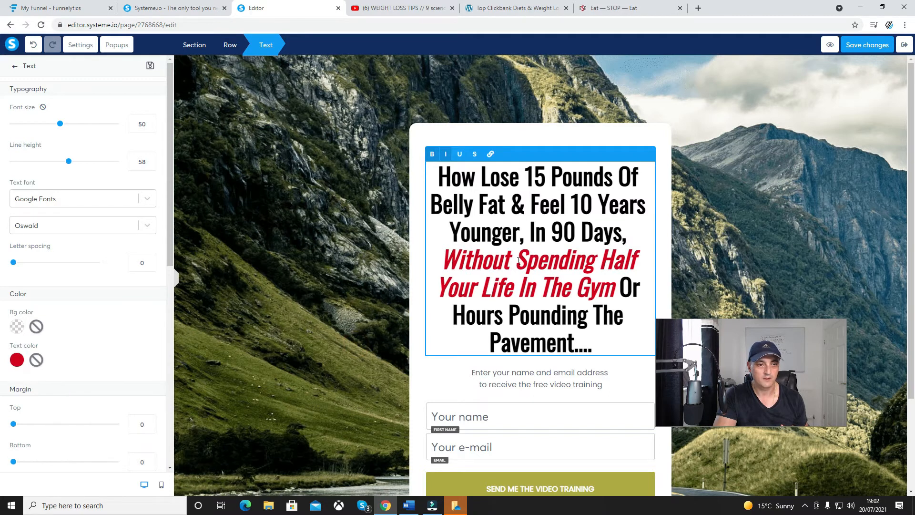
click(540, 388)
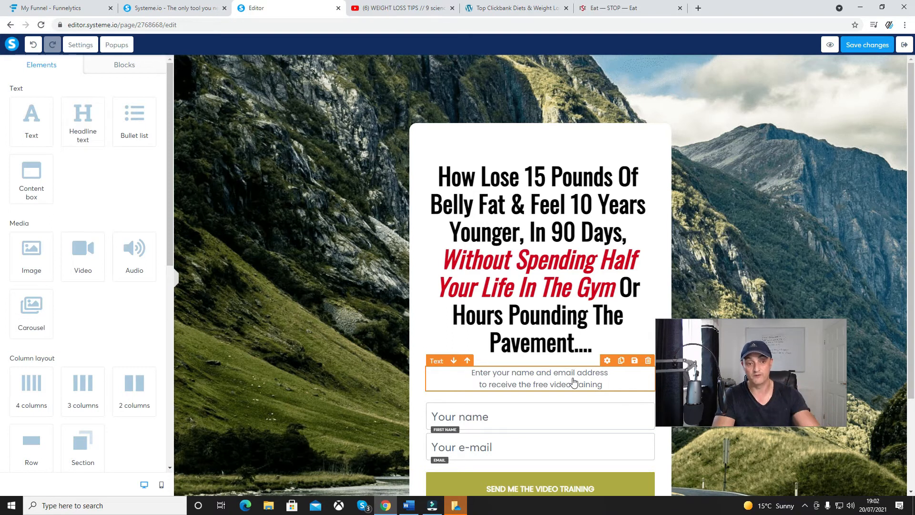
Inspect the settings of the opt-in form's name and e-mail fields
click(510, 418)
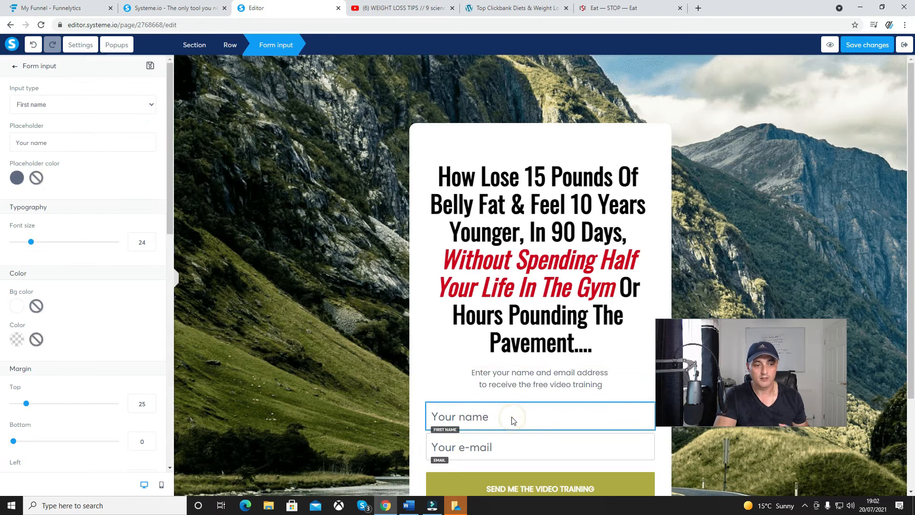
click(510, 451)
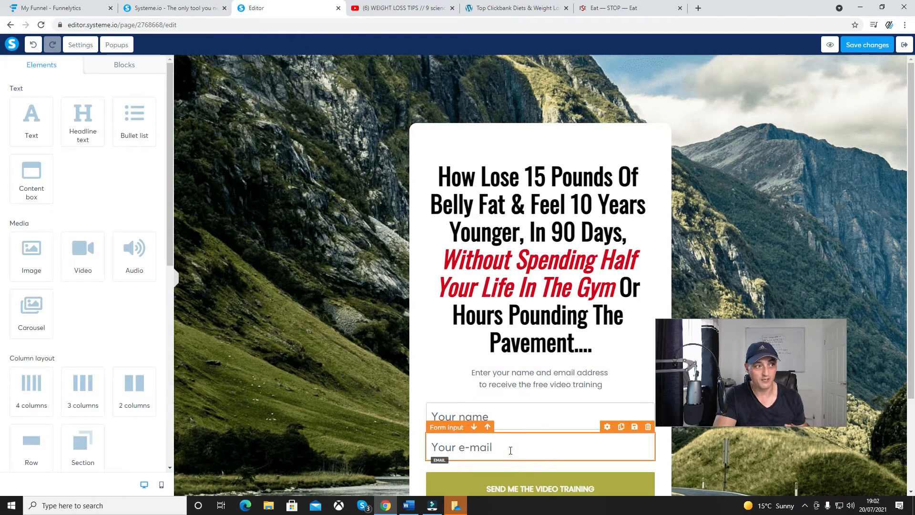
click(504, 417)
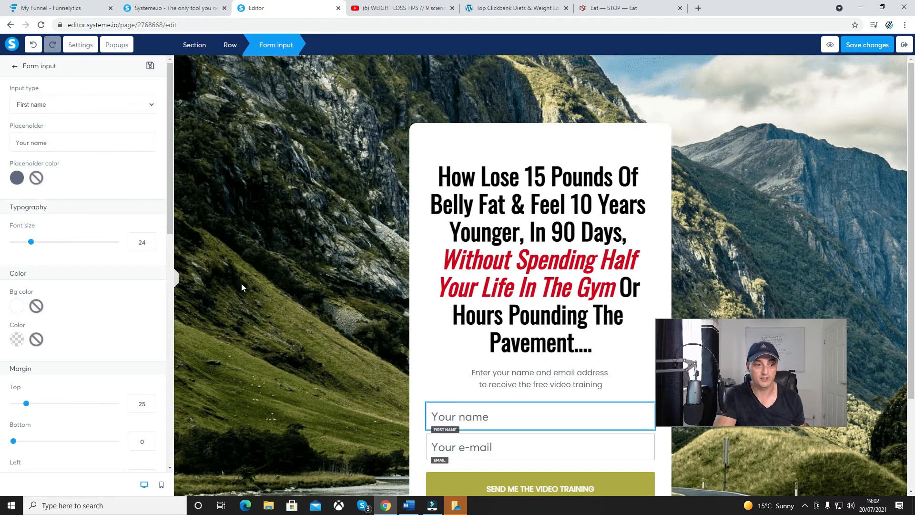
click(369, 396)
Set the action of the "SEND ME THE VIDEO TRAINING" button to Next step url
scroll(429, 398, down, 3)
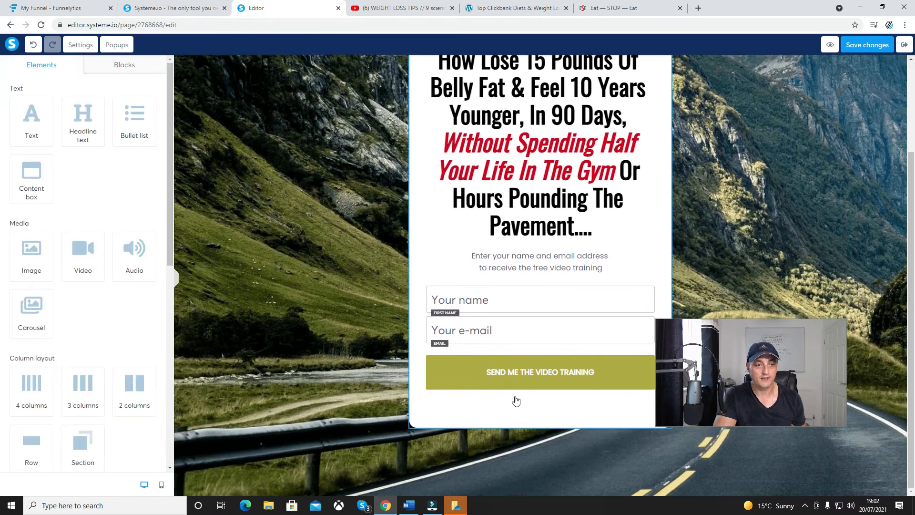
click(515, 381)
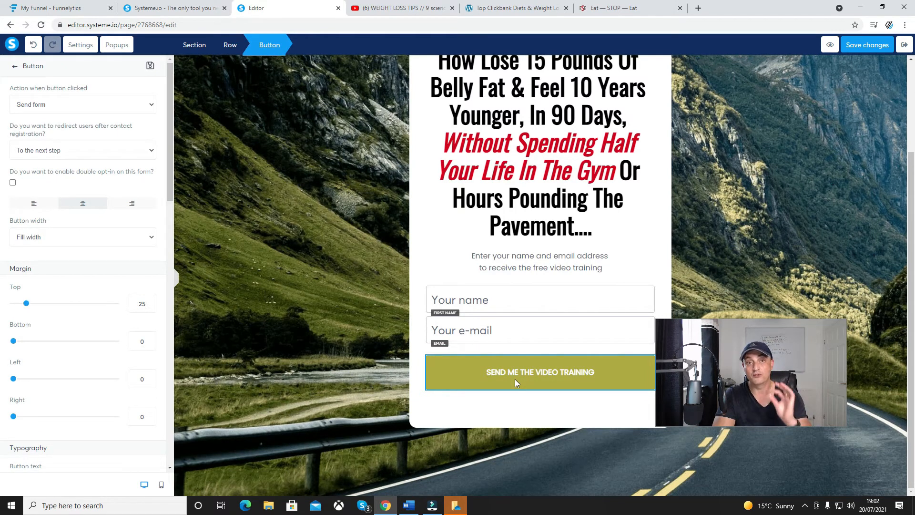
click(514, 379)
click(515, 379)
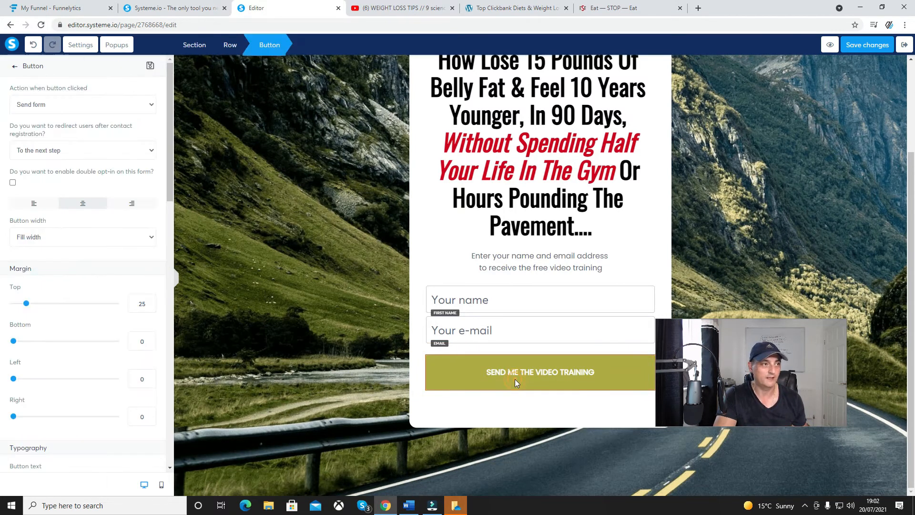
click(38, 105)
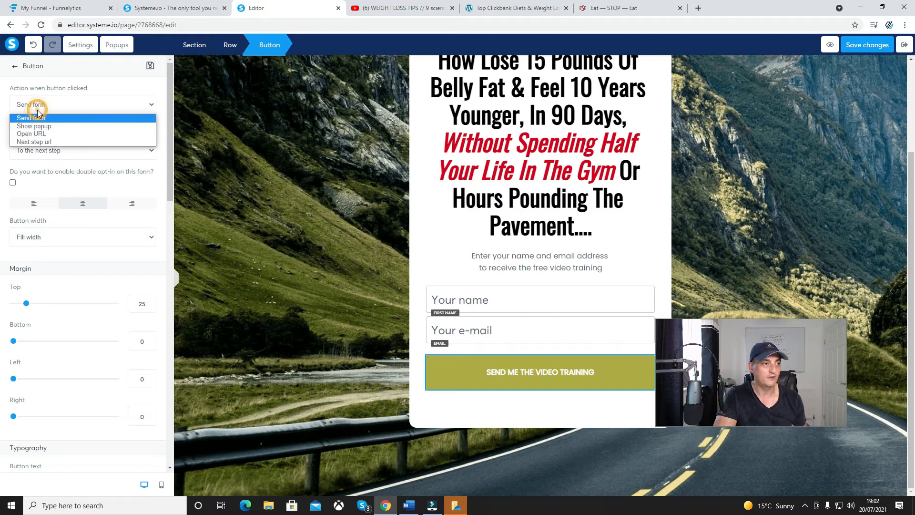
click(62, 142)
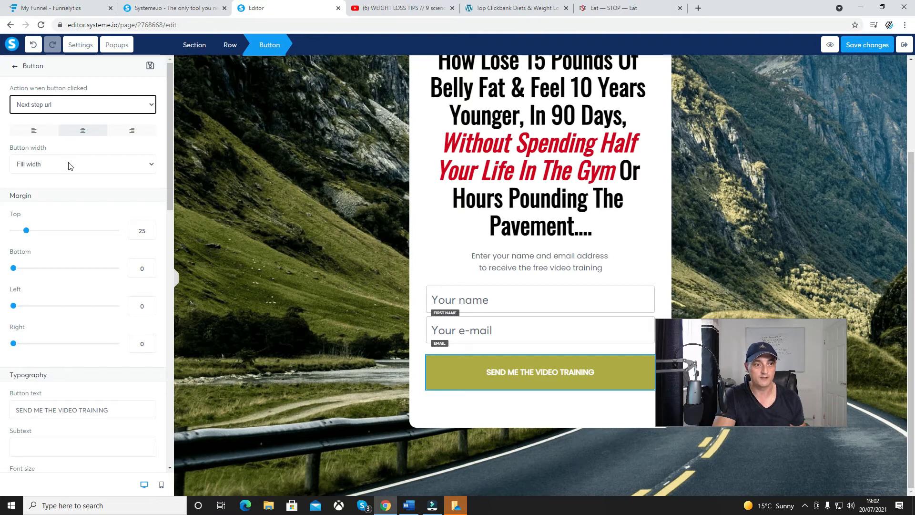
click(454, 368)
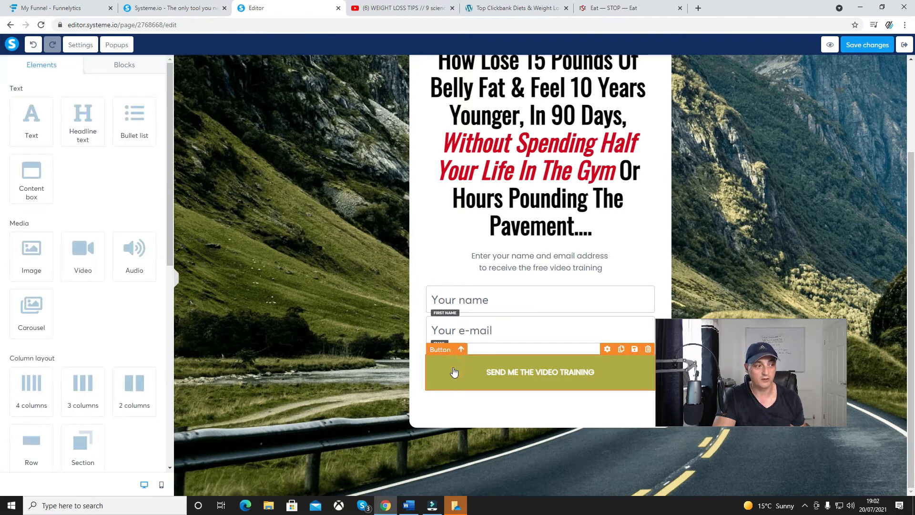
click(453, 368)
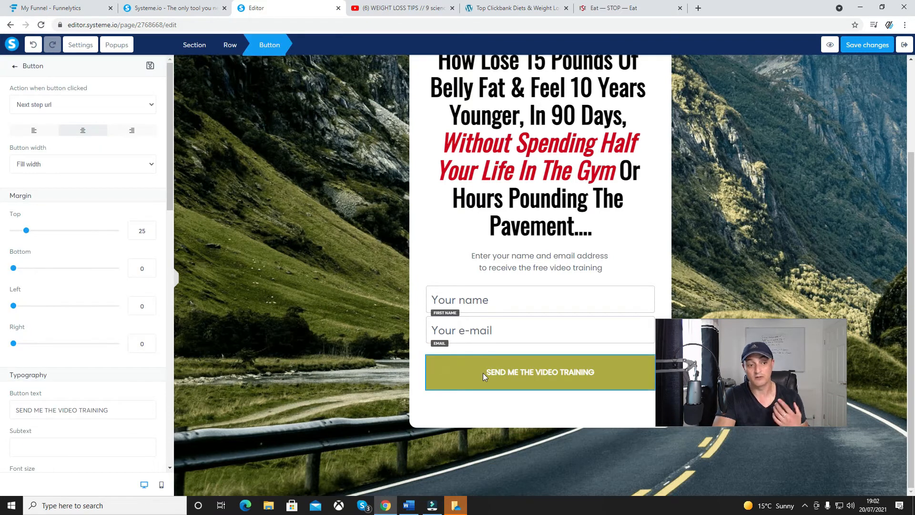
click(558, 375)
click(558, 372)
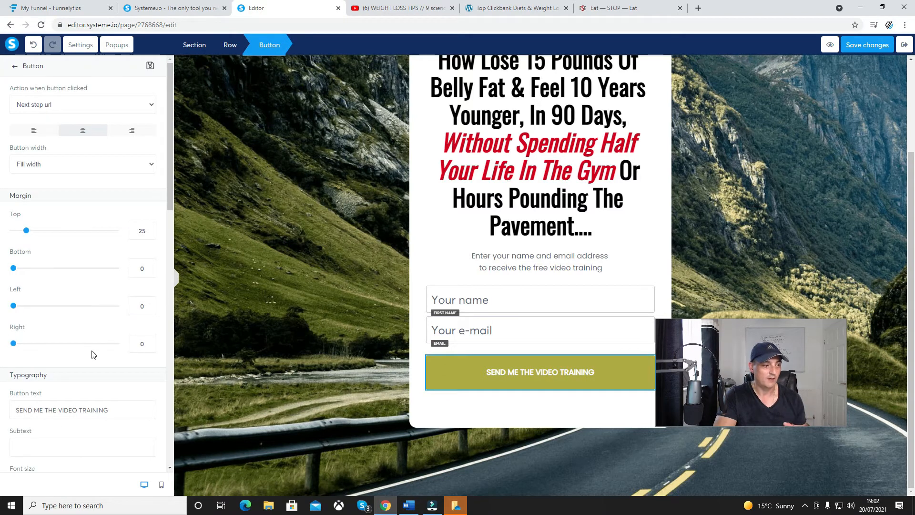
Replace the section's mountain background with the already uploaded image pexels-kampus-production-6298316.jpg of the meditating couple
click(339, 304)
click(190, 181)
click(190, 182)
click(191, 182)
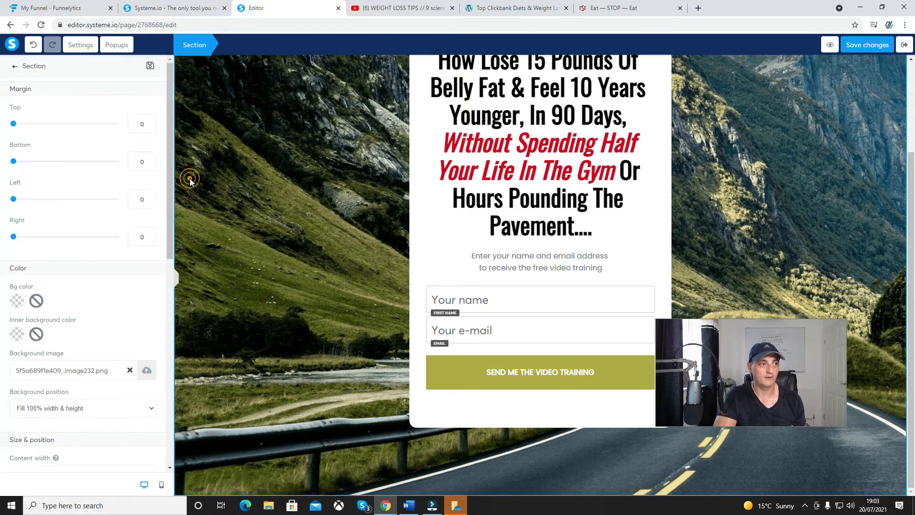
click(129, 371)
click(143, 370)
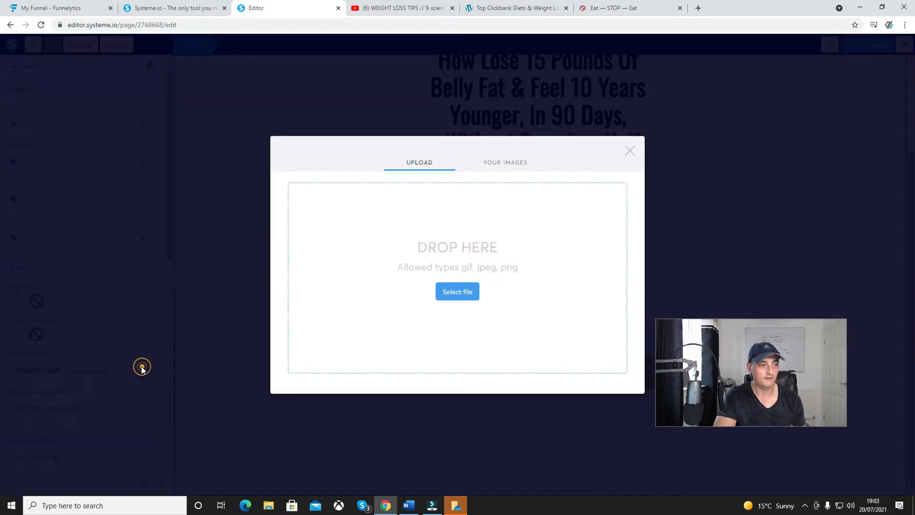
click(495, 165)
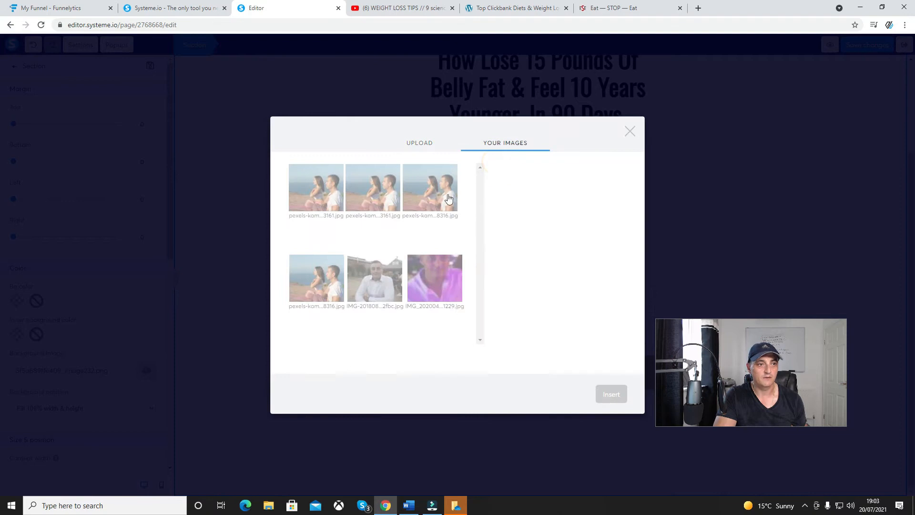
click(428, 184)
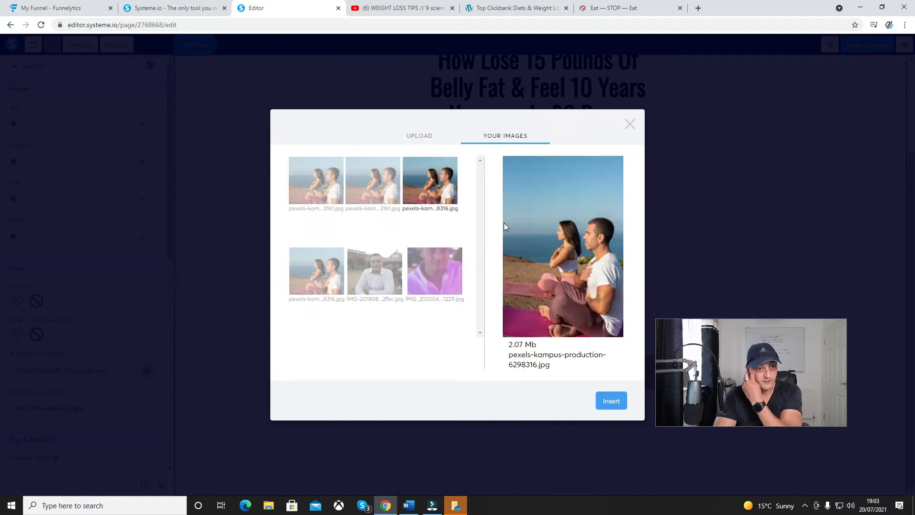
click(600, 405)
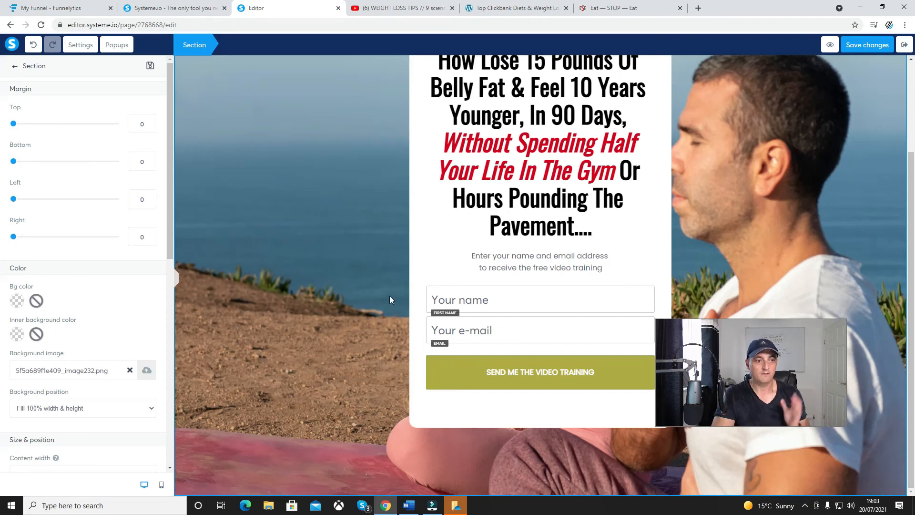
click(358, 286)
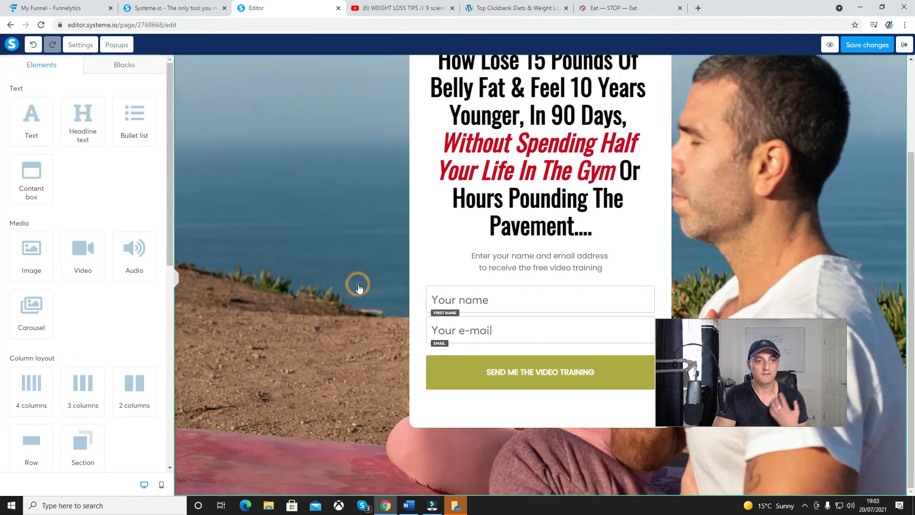
Preview the squeeze page, dismiss the preview notice, and check the layout from the headline down to the form button
scroll(359, 288, up, 2)
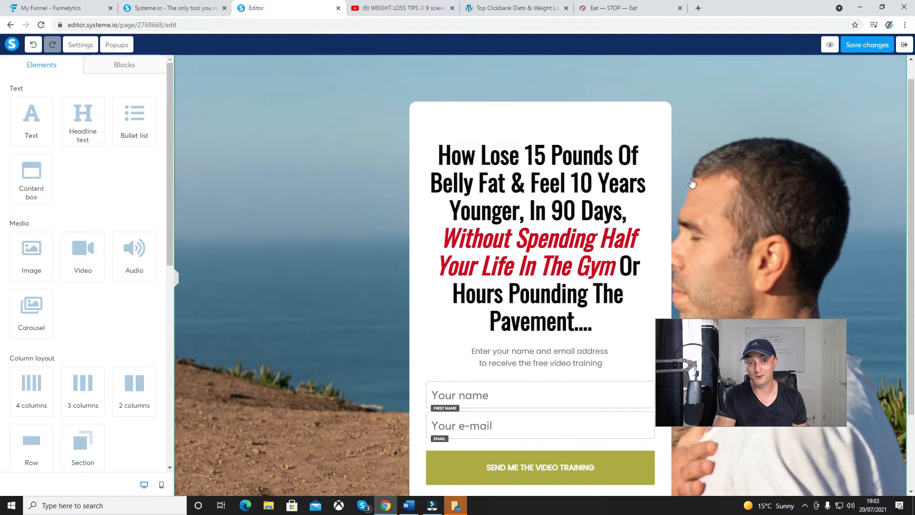
click(829, 46)
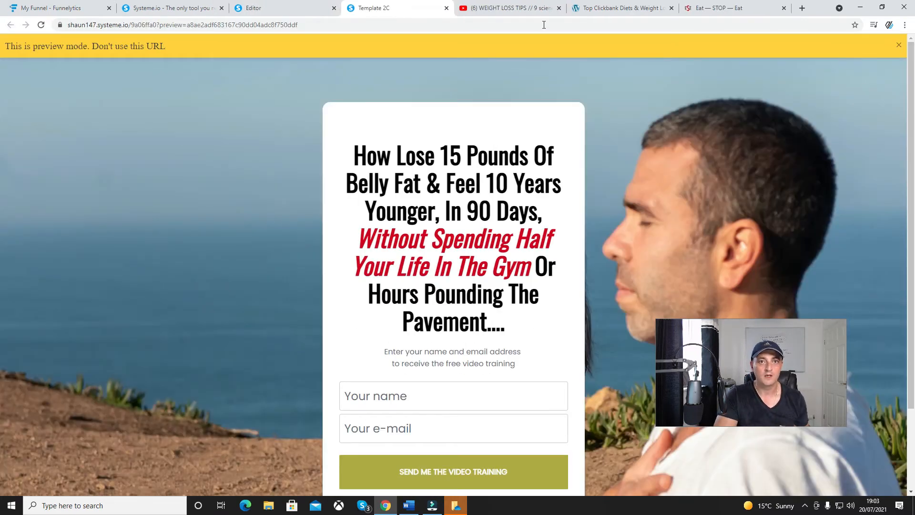
click(899, 45)
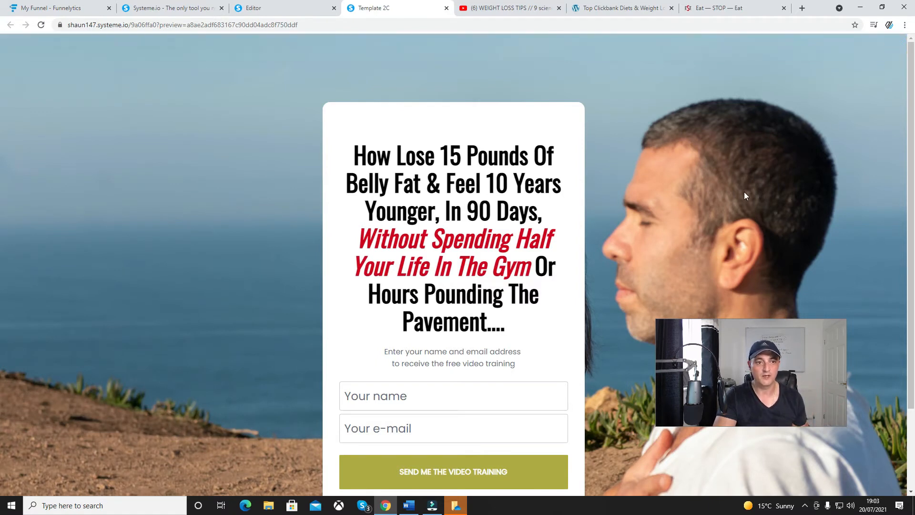
scroll(284, 216, down, 2)
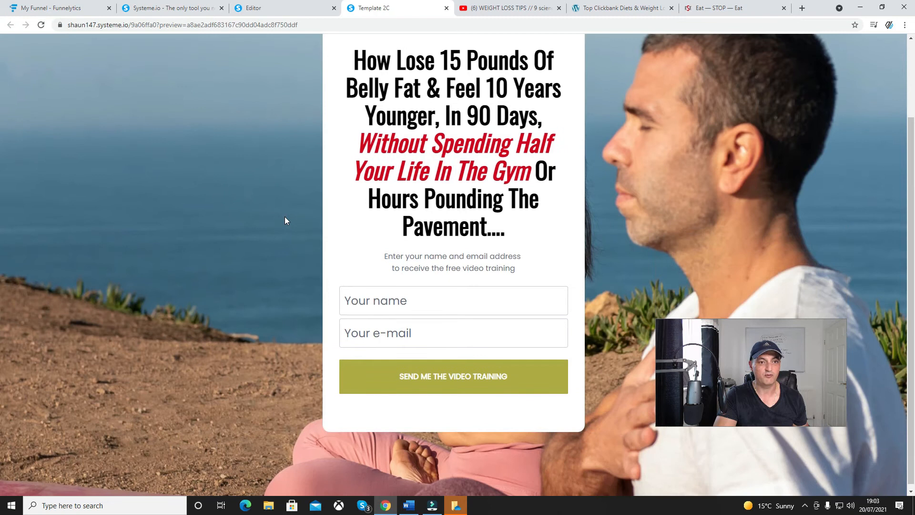
scroll(284, 216, up, 1)
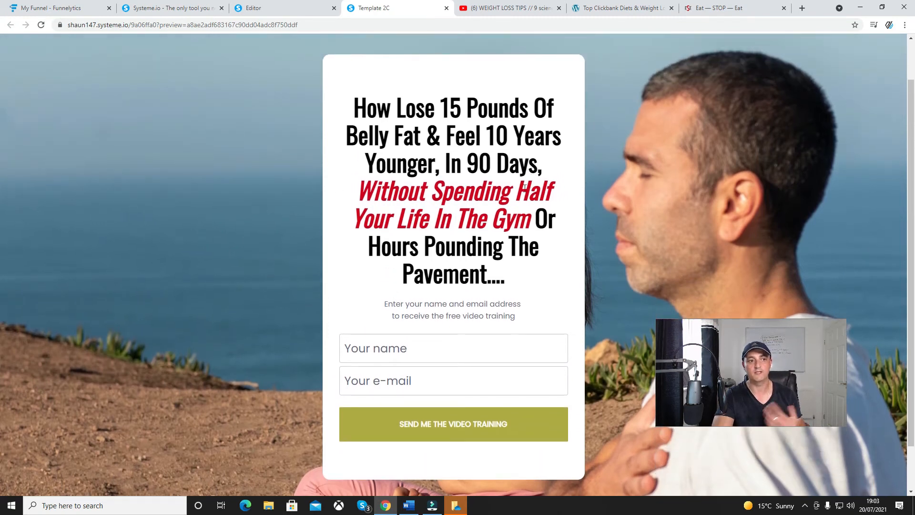
Close the squeeze page preview, save the page and return to the Weight Loss funnel's steps
click(447, 9)
click(865, 46)
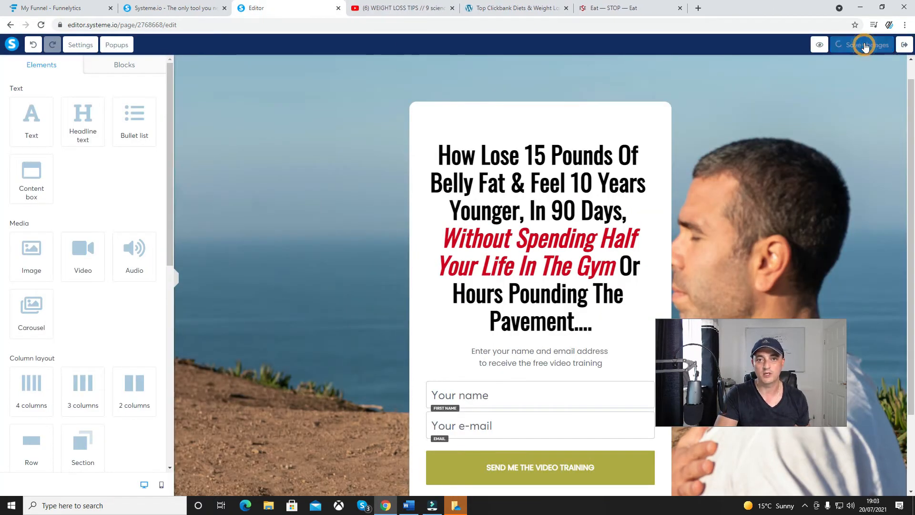
click(903, 45)
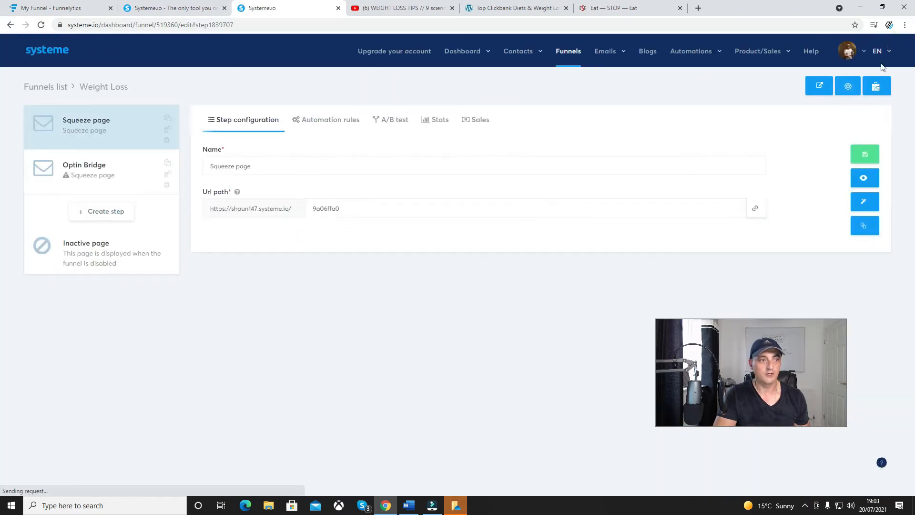
Assign the dark blue "FREE Video Course in Only 5 Days" template to the Optin Bridge step and open it for editing
click(110, 175)
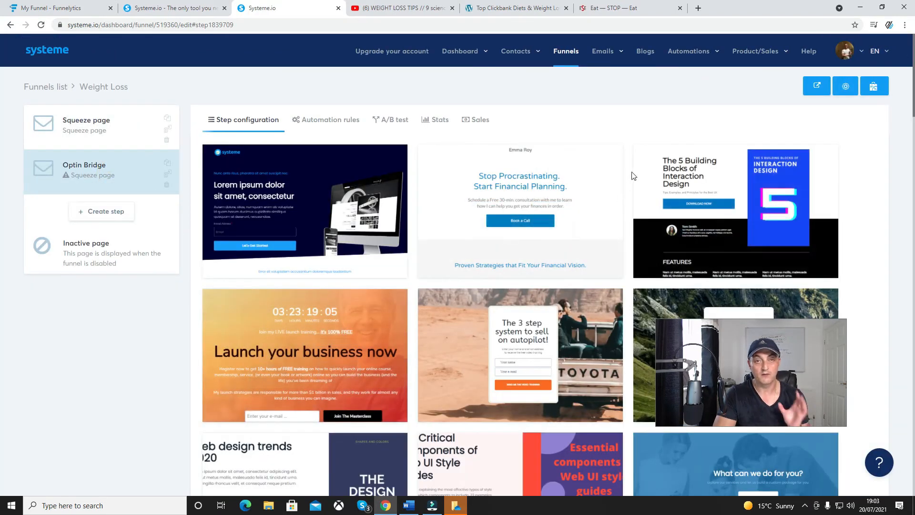
scroll(633, 177, down, 15)
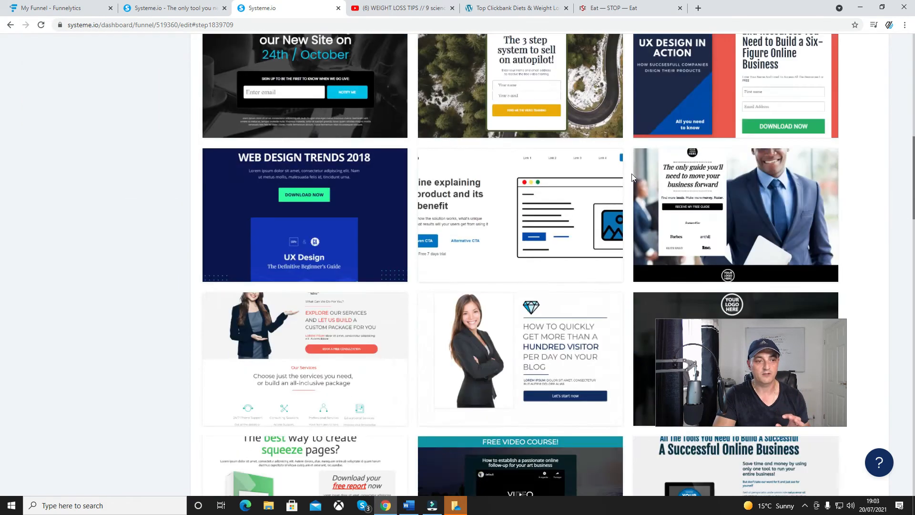
scroll(632, 178, down, 4)
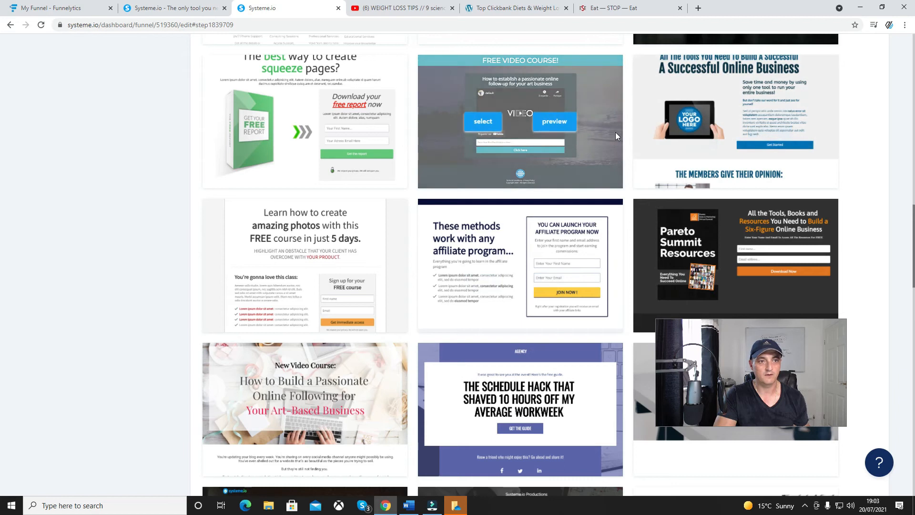
scroll(617, 133, down, 9)
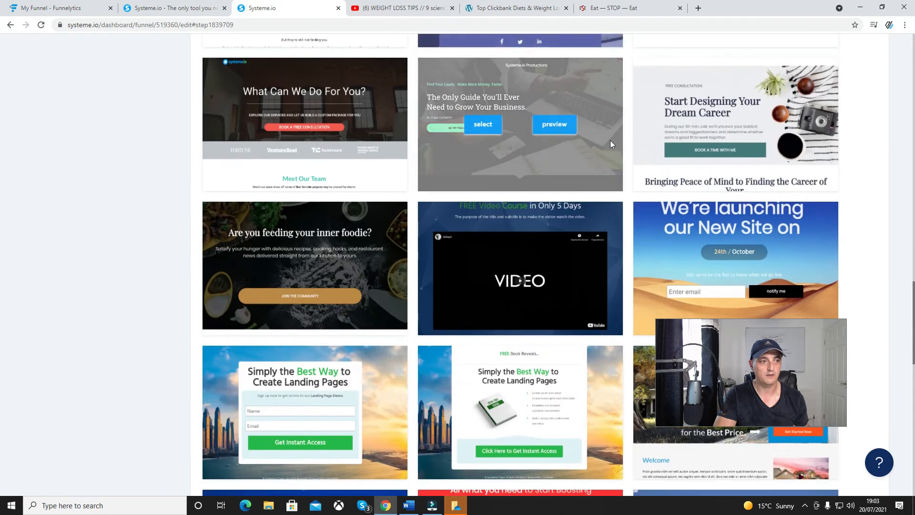
click(489, 268)
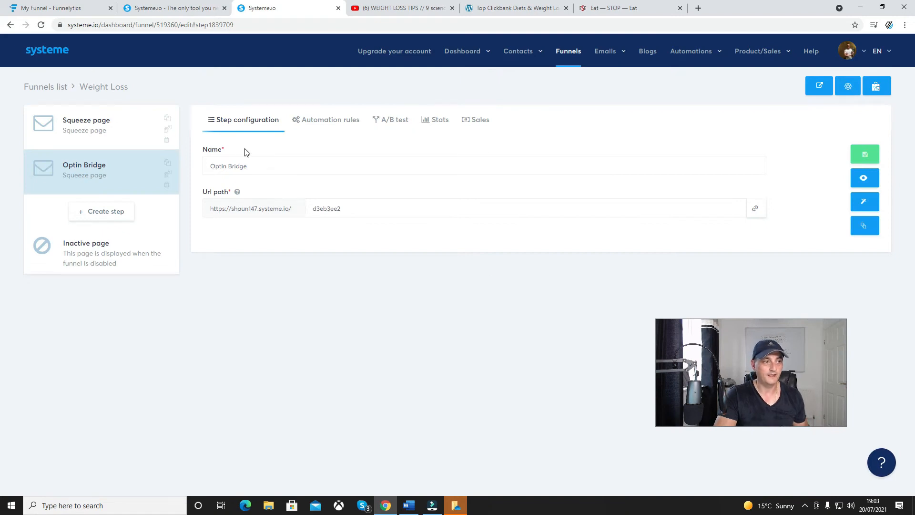
drag(347, 206, 314, 206)
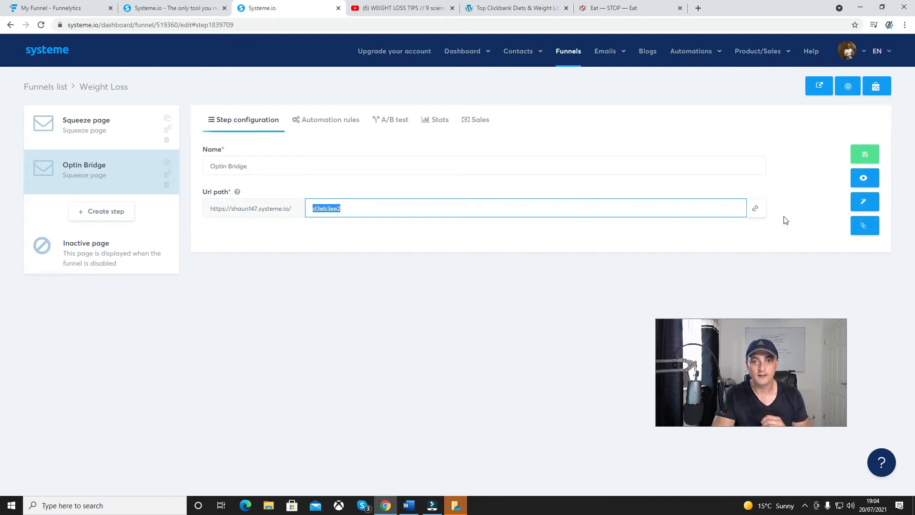
click(866, 212)
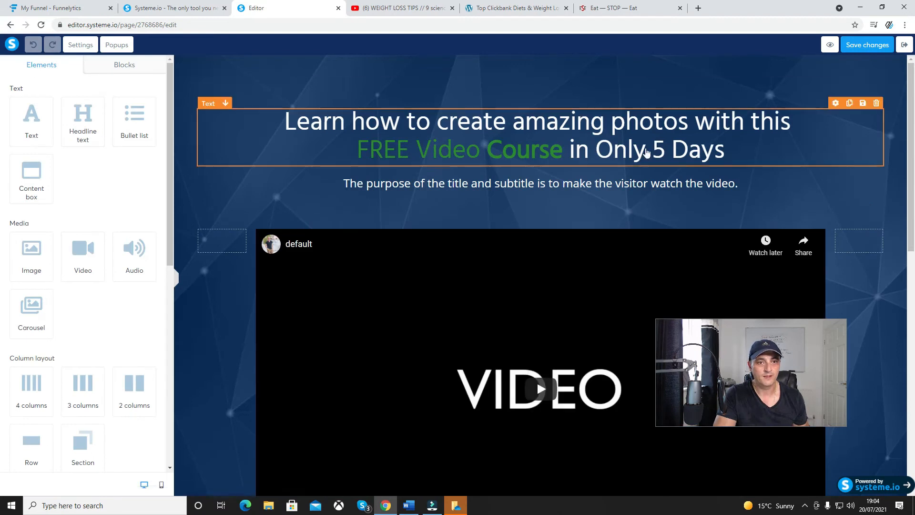
Replace the headline above the video with "Feel Like You're Back In Your 20's With This Simple To Follow System", copied from Word
click(643, 149)
drag(736, 152, 286, 116)
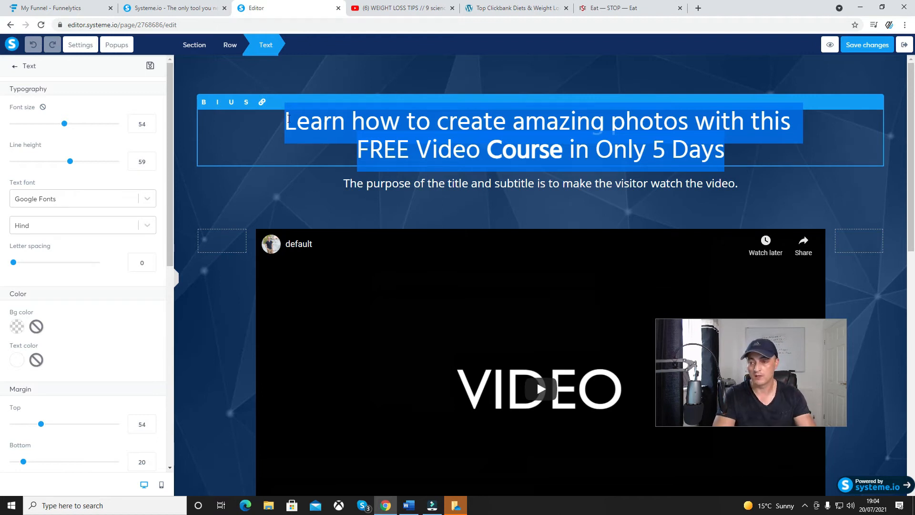
key(alt+Tab)
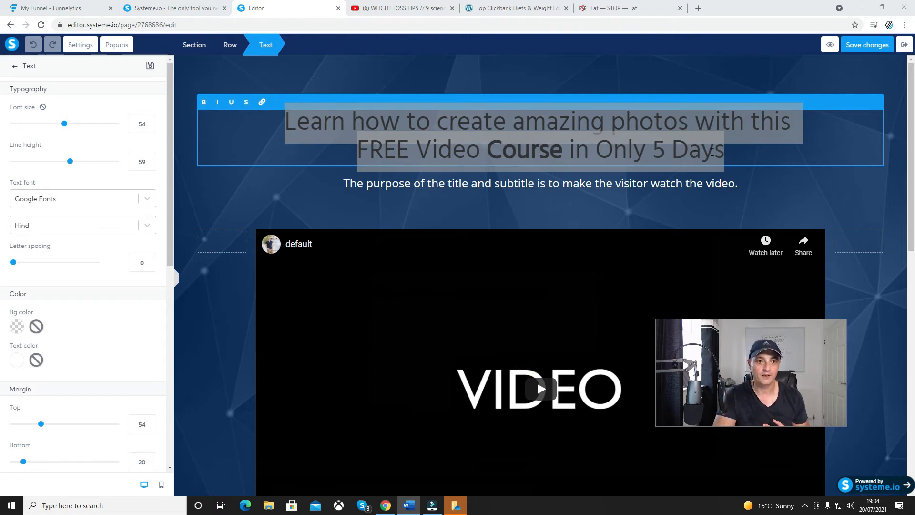
click(712, 152)
drag(728, 152, 285, 109)
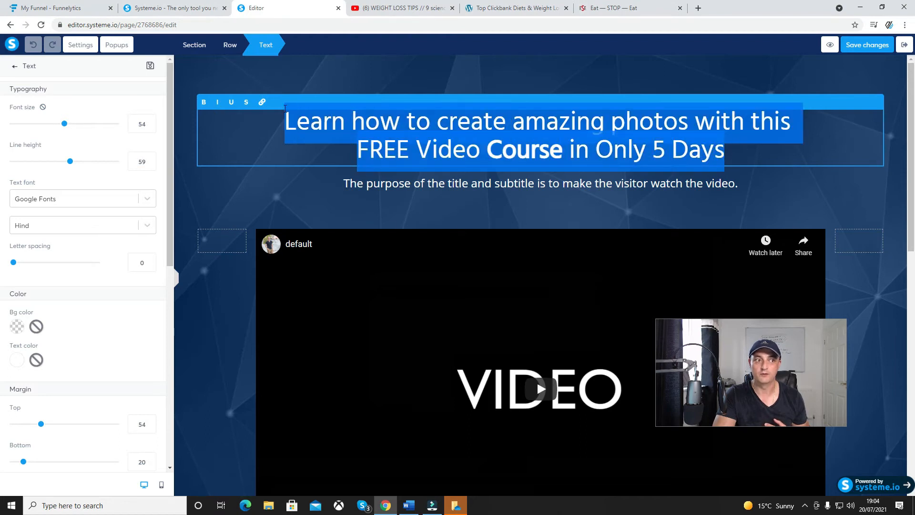
text(Feel Like You’re Back In Your 20’s With This Simple To Follow System)
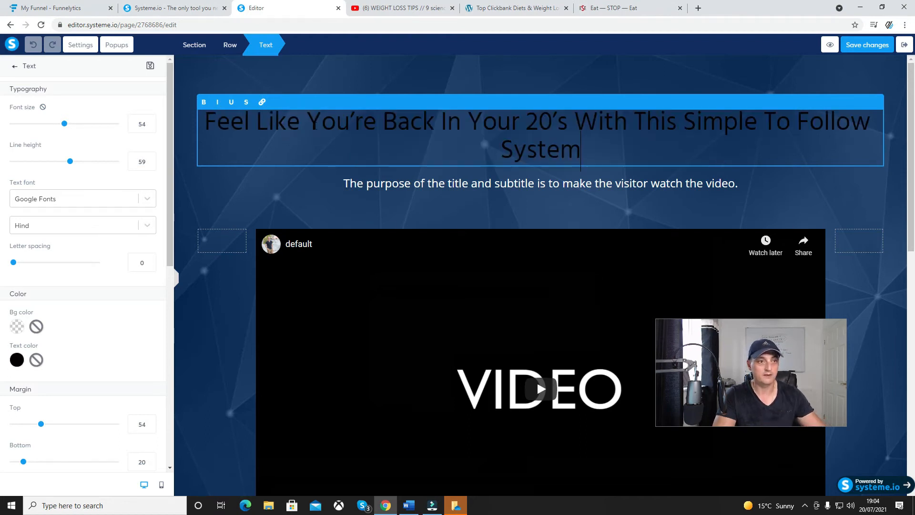
drag(601, 148, 410, 123)
drag(350, 123, 342, 123)
right_click(341, 123)
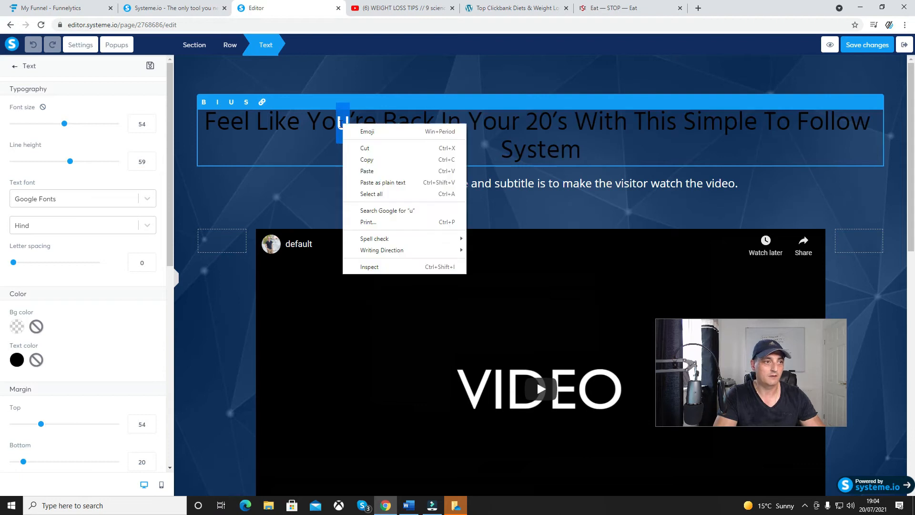
click(366, 133)
click(594, 154)
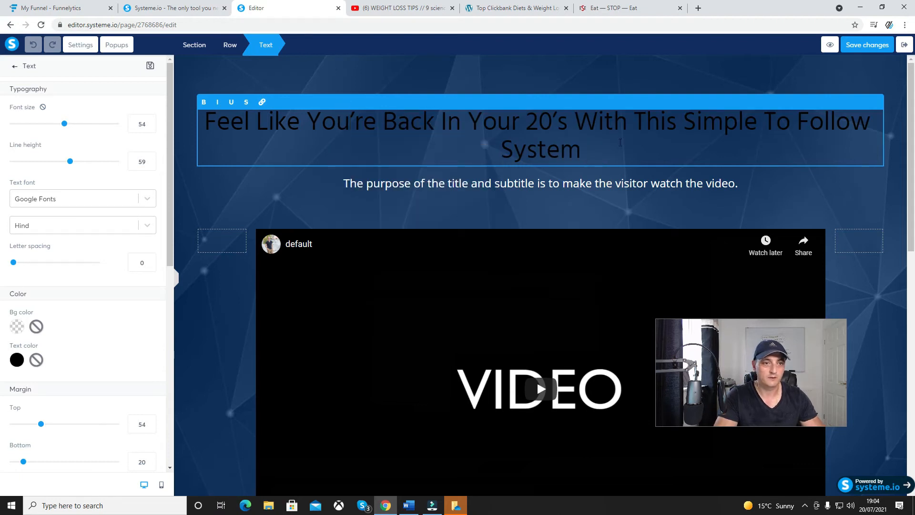
Make the whole headline above the video white (FFFFFF) and bold
drag(598, 149, 204, 119)
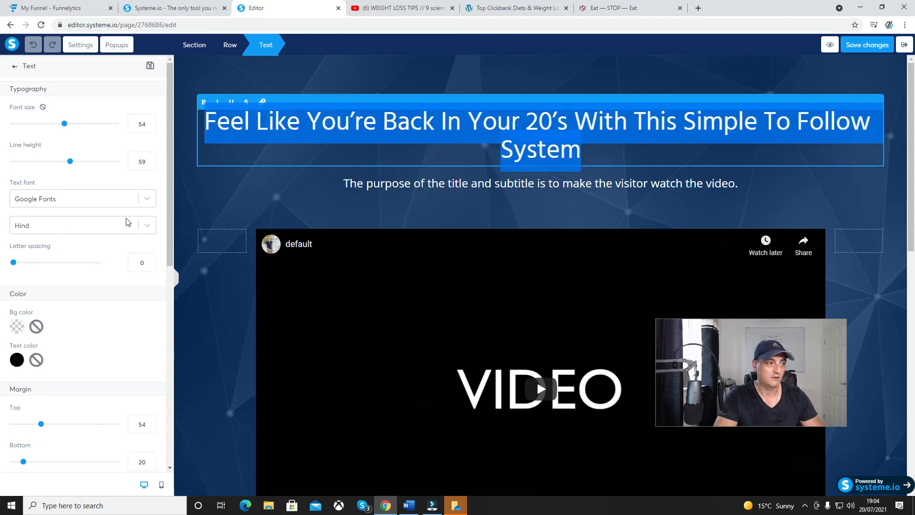
click(17, 359)
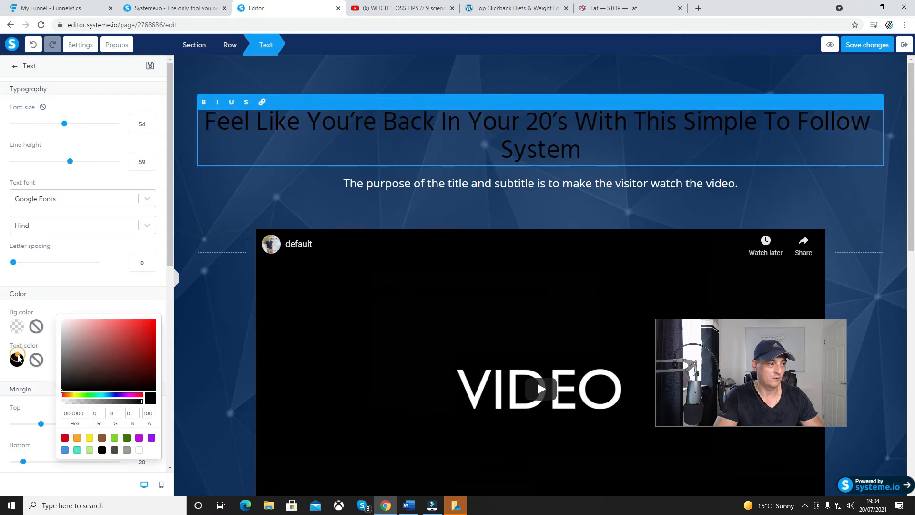
click(140, 449)
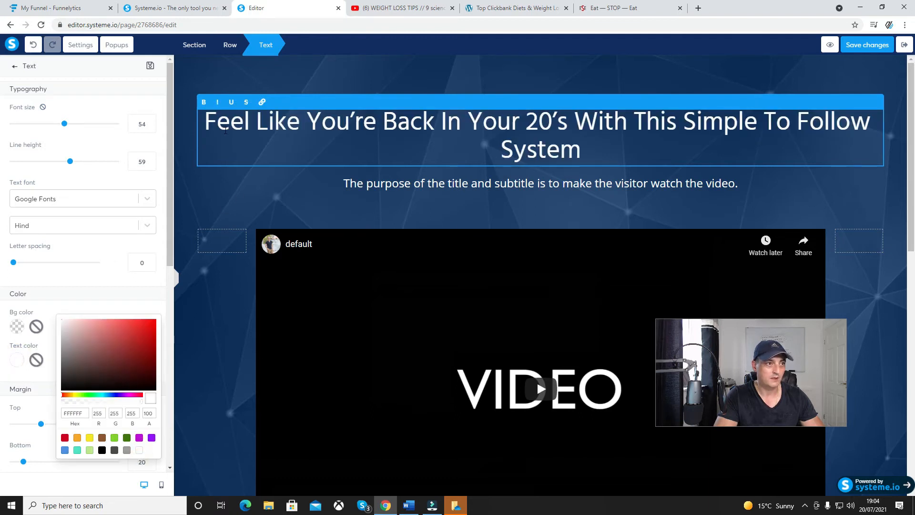
click(204, 103)
click(285, 145)
drag(588, 151, 200, 109)
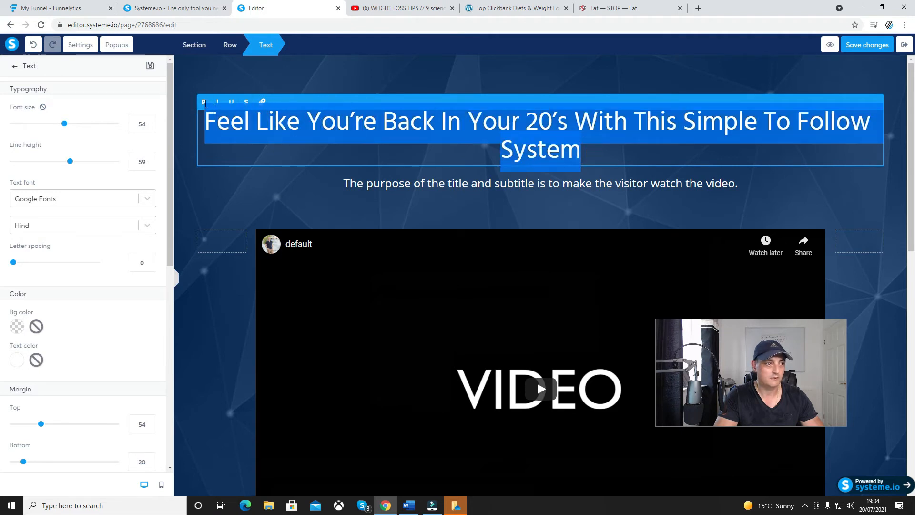
click(204, 103)
click(388, 149)
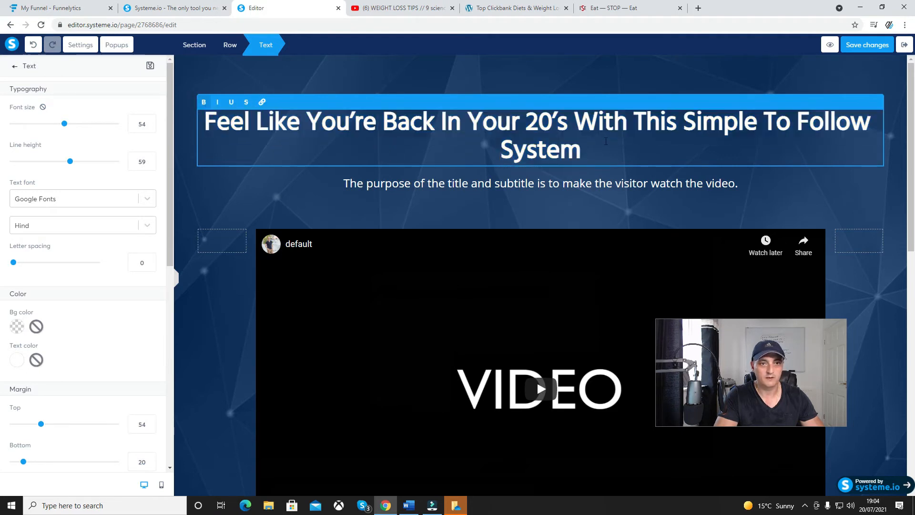
click(641, 186)
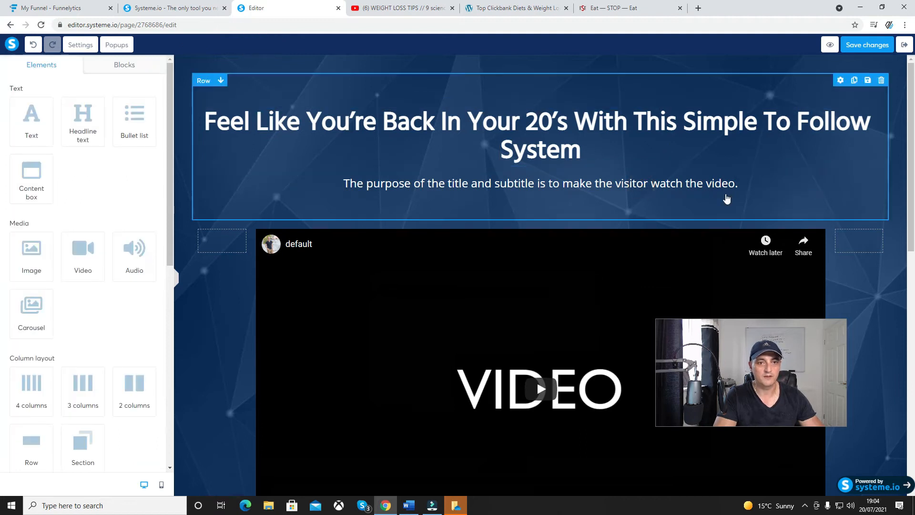
Switch to Word and copy the subtitle line "Want To How I lost 90 Pounds In Less Than 90 Days?"
click(742, 184)
click(742, 185)
drag(742, 185, 342, 178)
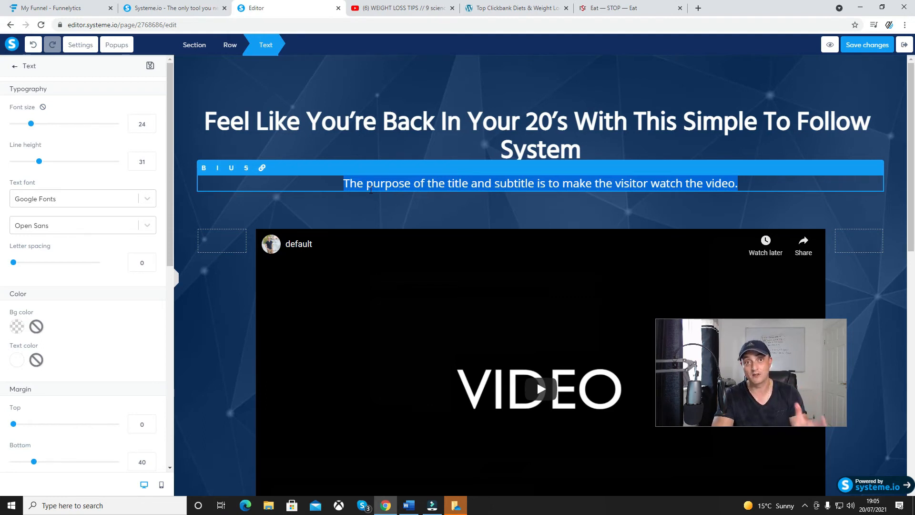
click(283, 368)
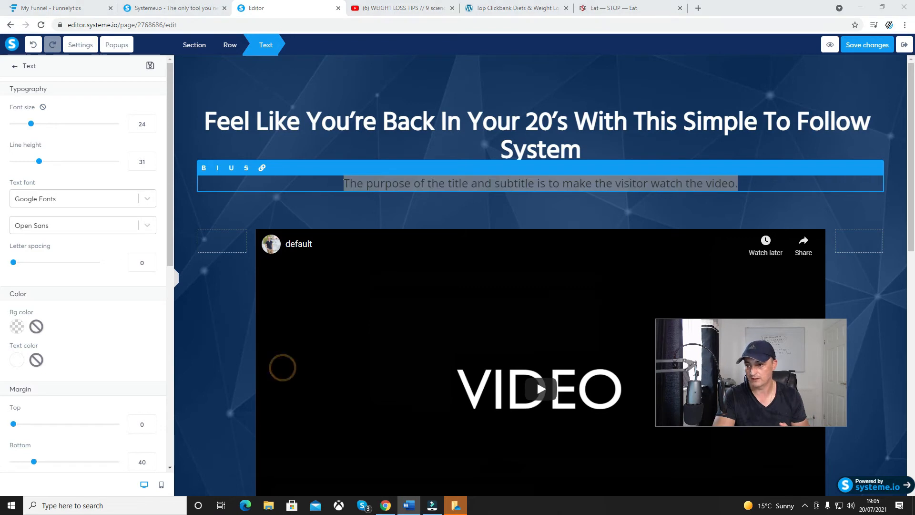
click(497, 385)
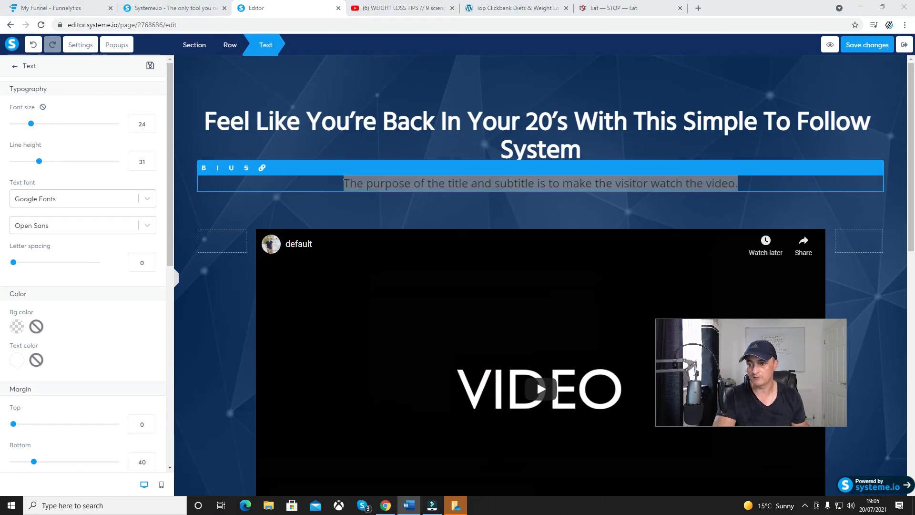
click(269, 380)
click(482, 381)
click(488, 377)
click(478, 393)
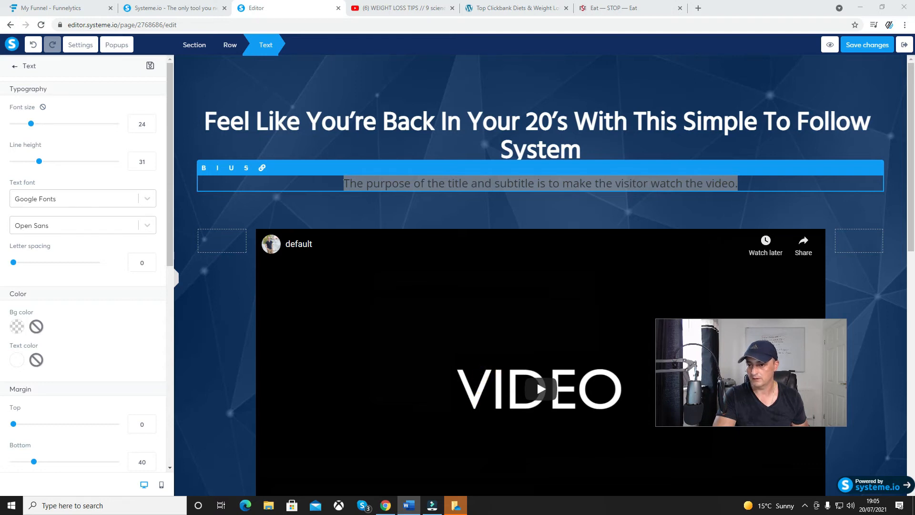
click(404, 236)
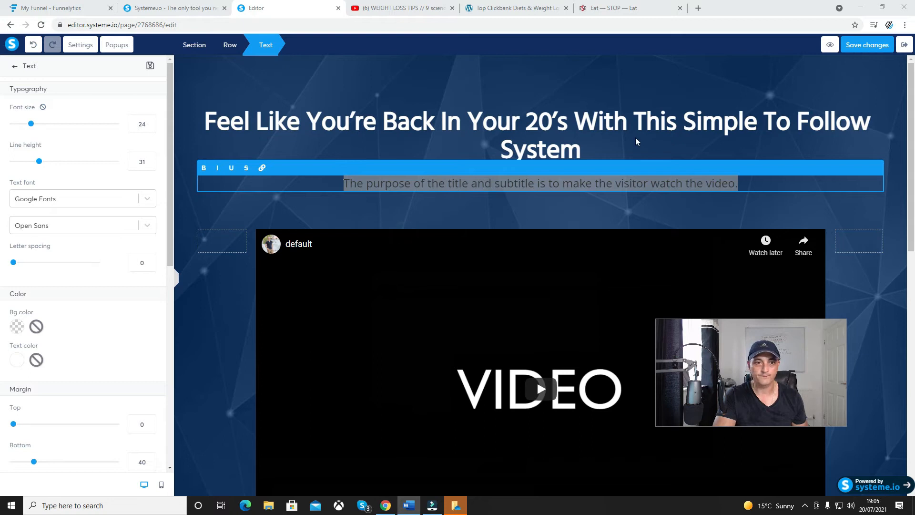
Replace the placeholder subtitle below the headline with the copied line "Want To How I lost 90 Pounds In Less Than 90 Days?"
right_click(616, 177)
click(560, 185)
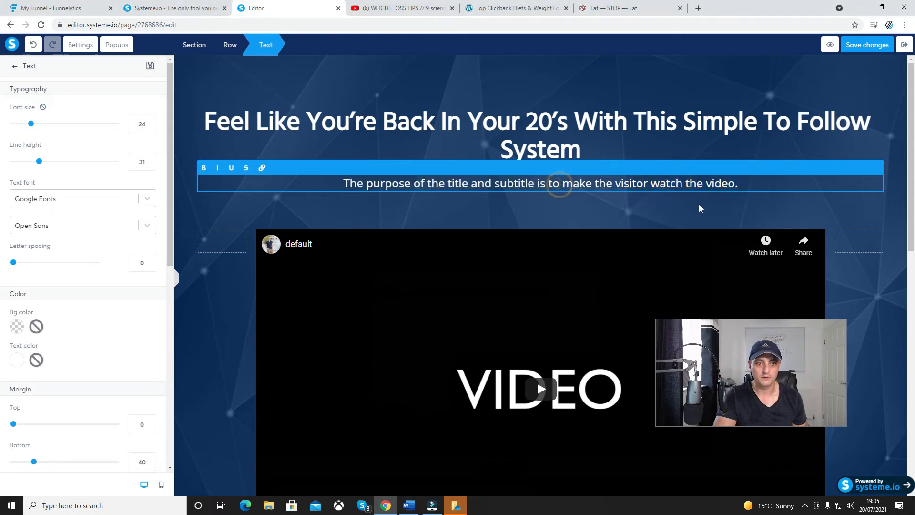
drag(739, 183, 347, 173)
text(Want To How I lost 90 Pounds In Less Than 90 Days?)
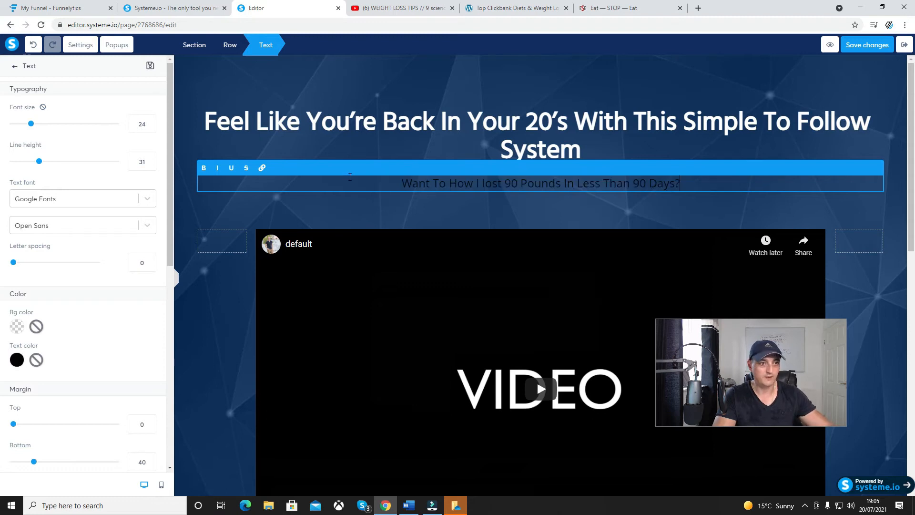
Set the text color of the whole subtitle to white (FFFFFF)
drag(687, 187, 387, 171)
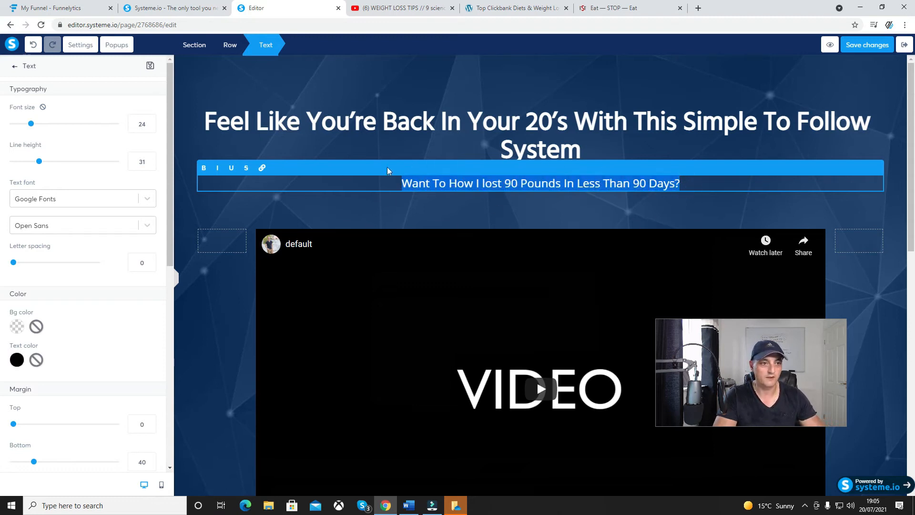
click(17, 360)
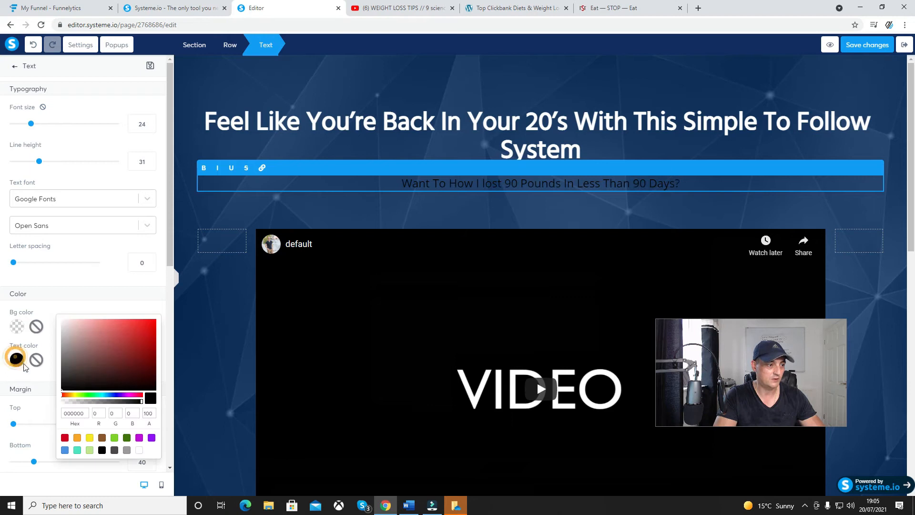
click(139, 450)
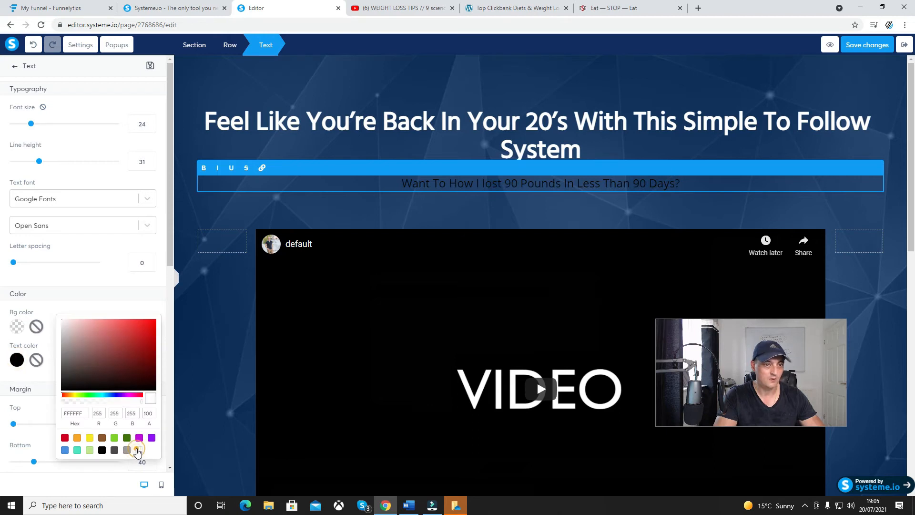
click(200, 155)
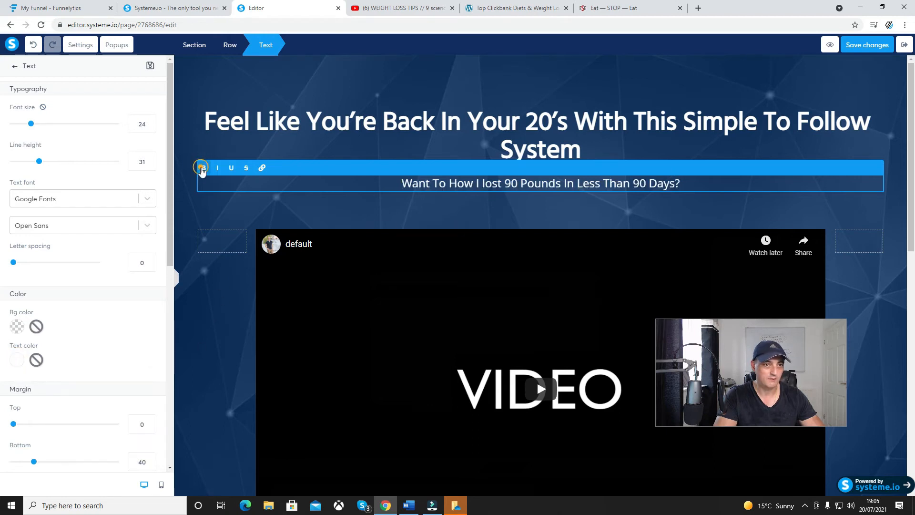
click(443, 219)
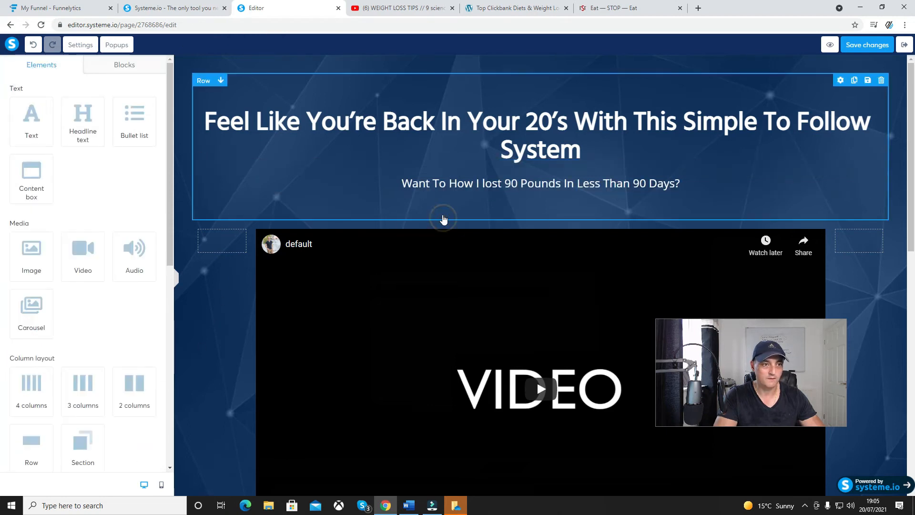
click(187, 198)
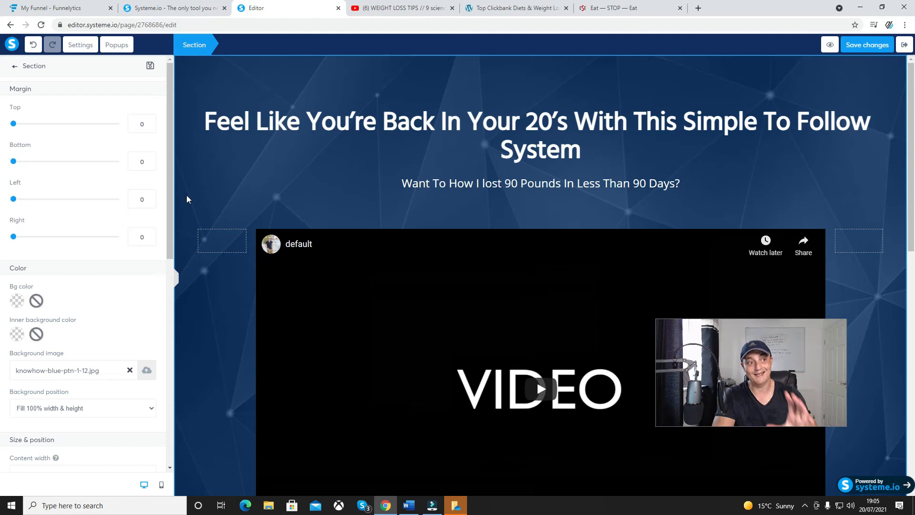
click(182, 205)
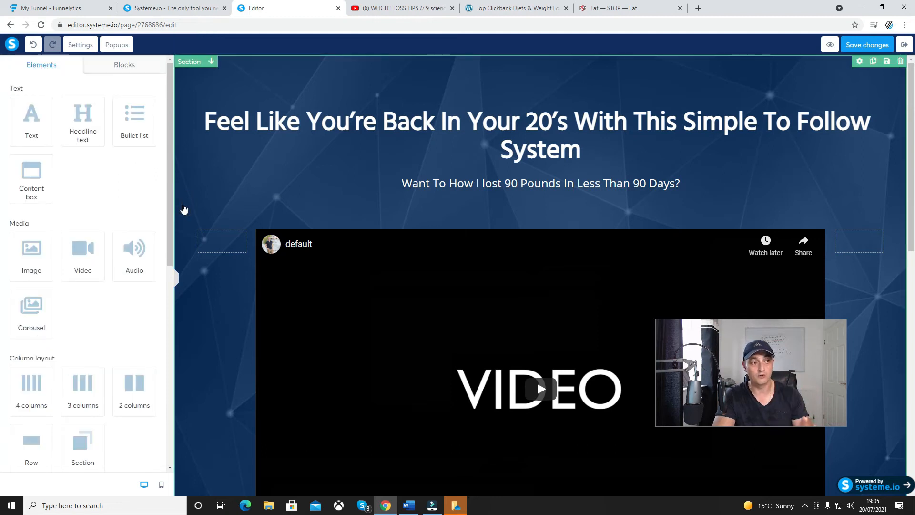
Replace the background image of the section behind the headline and video with the uploaded image pexels-kampus-production-6298316.jpg, filling 100% width and height
click(182, 205)
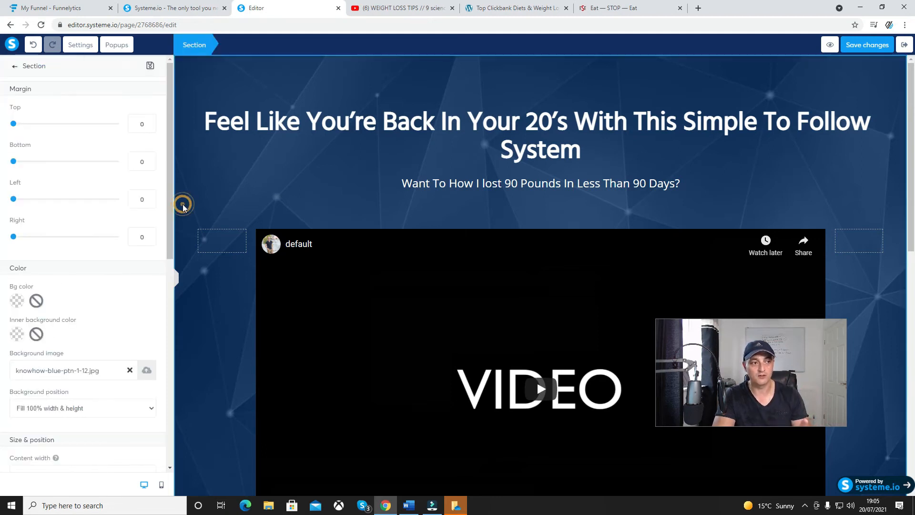
click(129, 371)
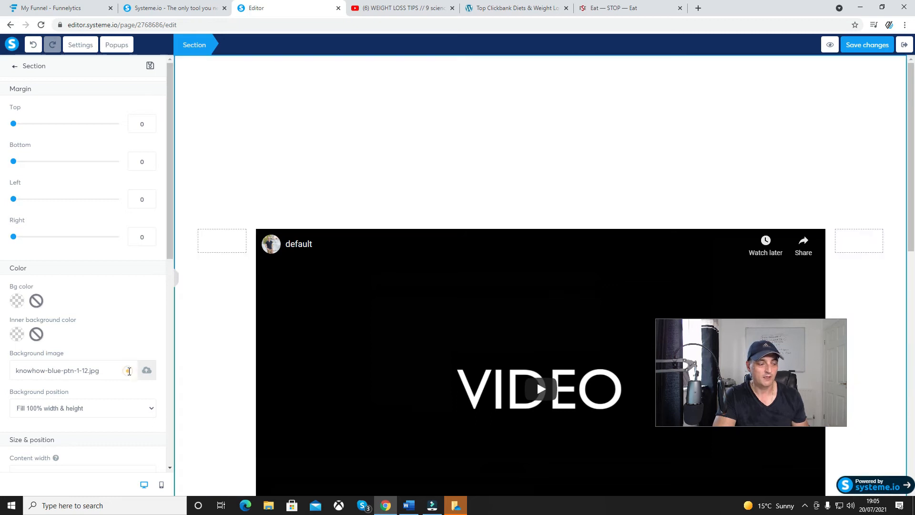
click(149, 375)
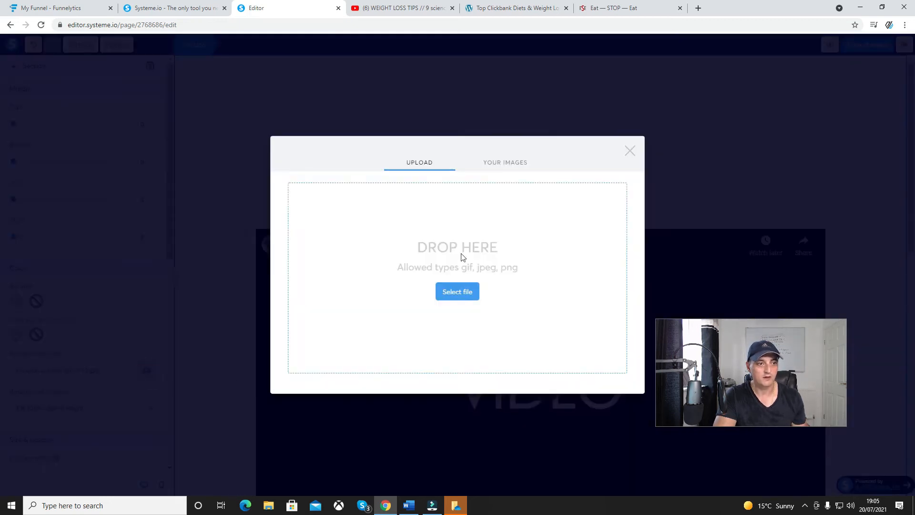
click(508, 168)
click(410, 214)
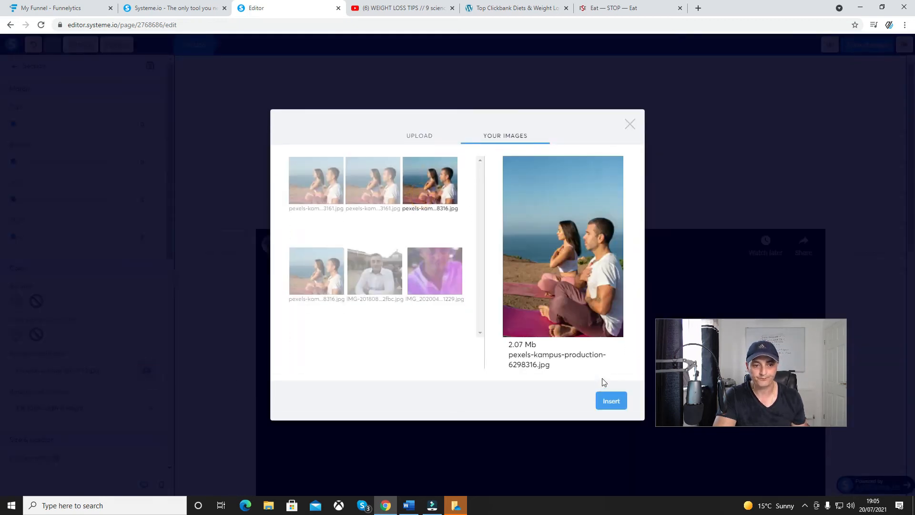
click(610, 396)
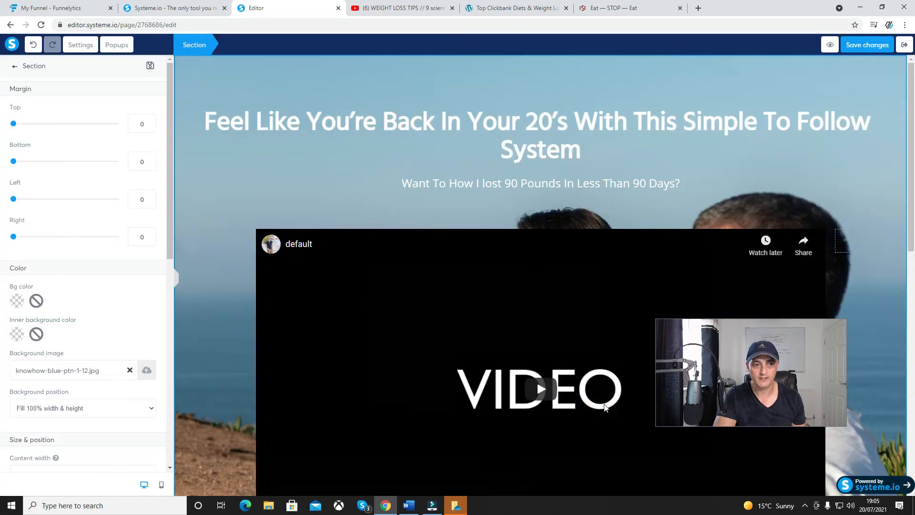
click(197, 348)
Set the action of the green "CLICK HERE TO GET STARTED!" button below the video to Open URL
scroll(190, 362, down, 4)
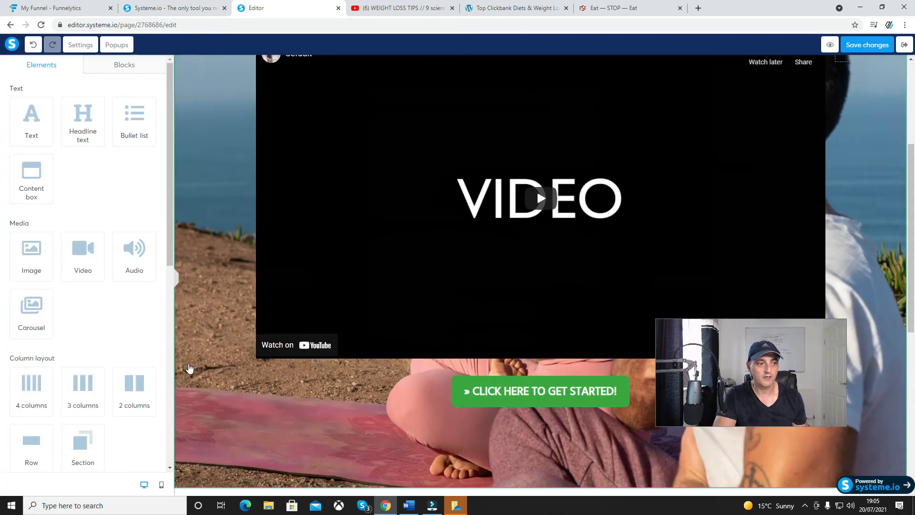
scroll(189, 367, down, 4)
click(565, 196)
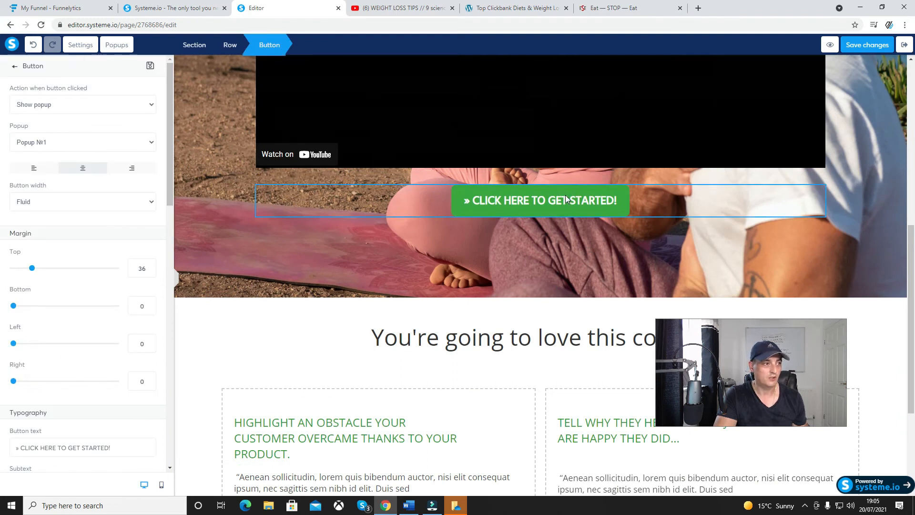
click(566, 204)
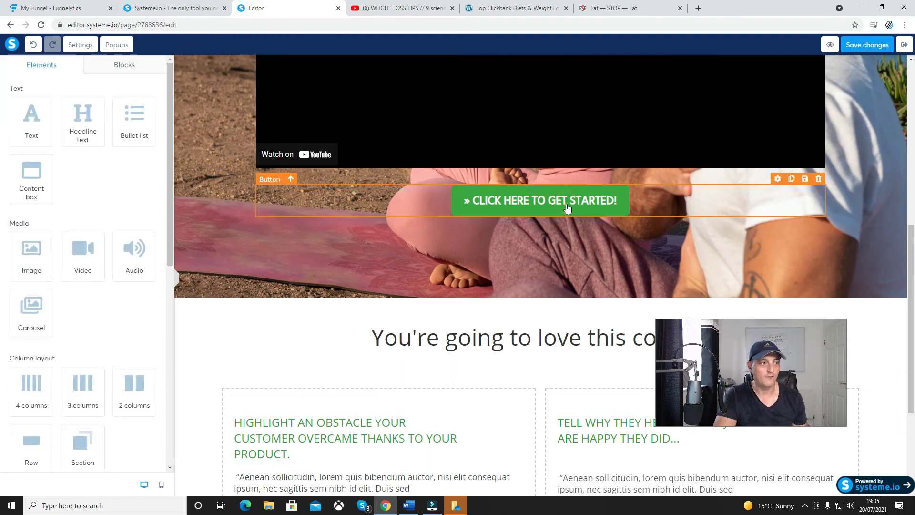
click(567, 207)
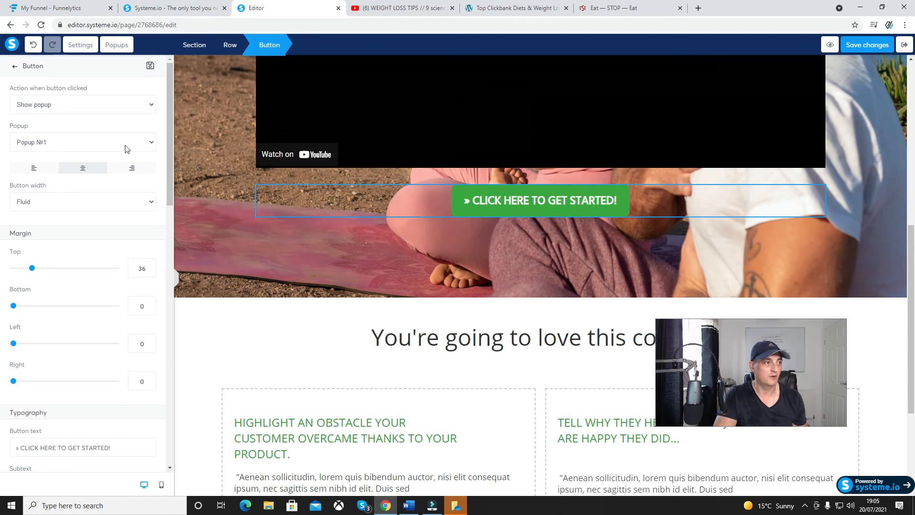
click(86, 105)
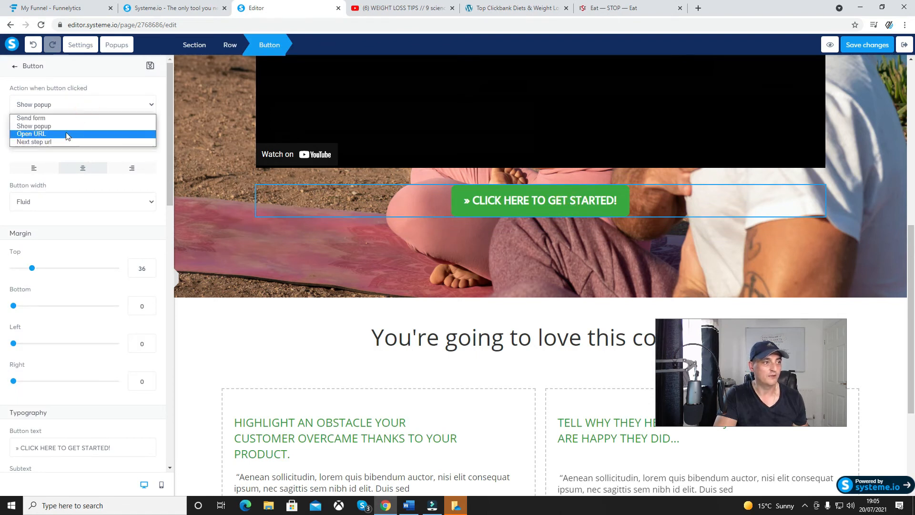
click(66, 134)
click(70, 143)
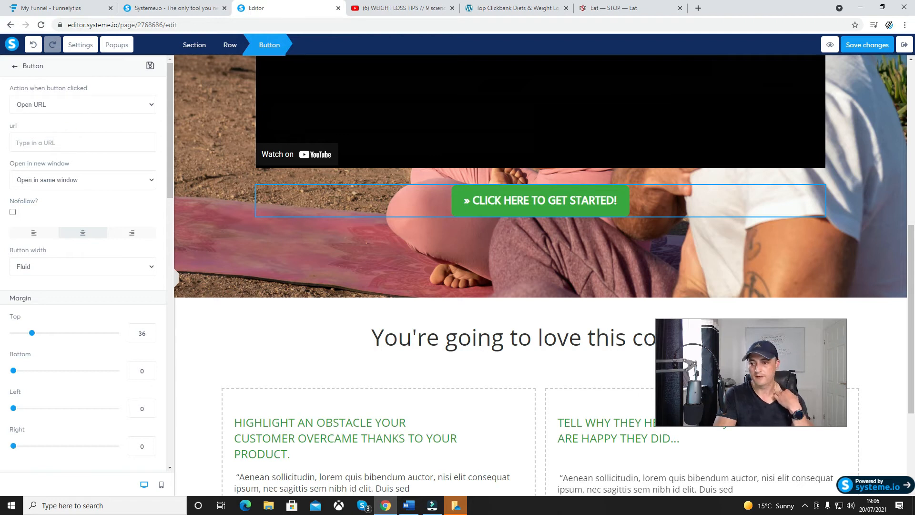
click(483, 409)
click(468, 422)
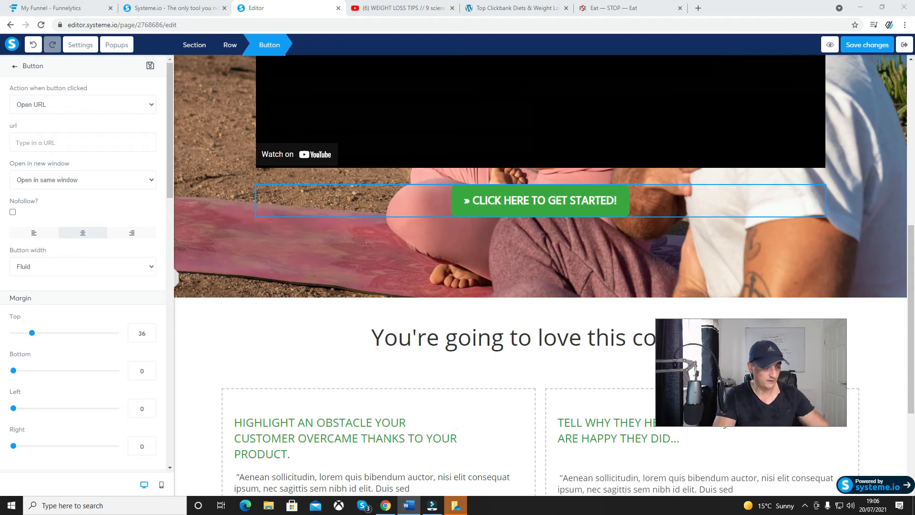
click(422, 448)
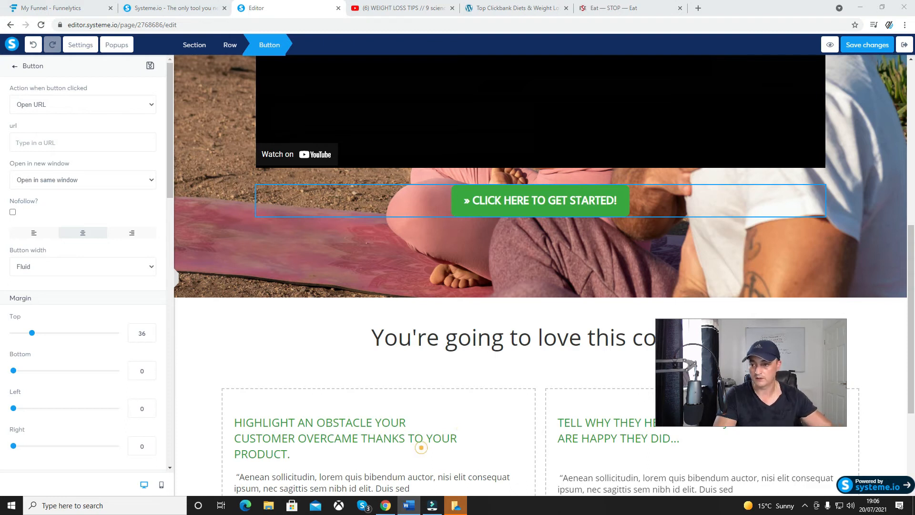
click(474, 420)
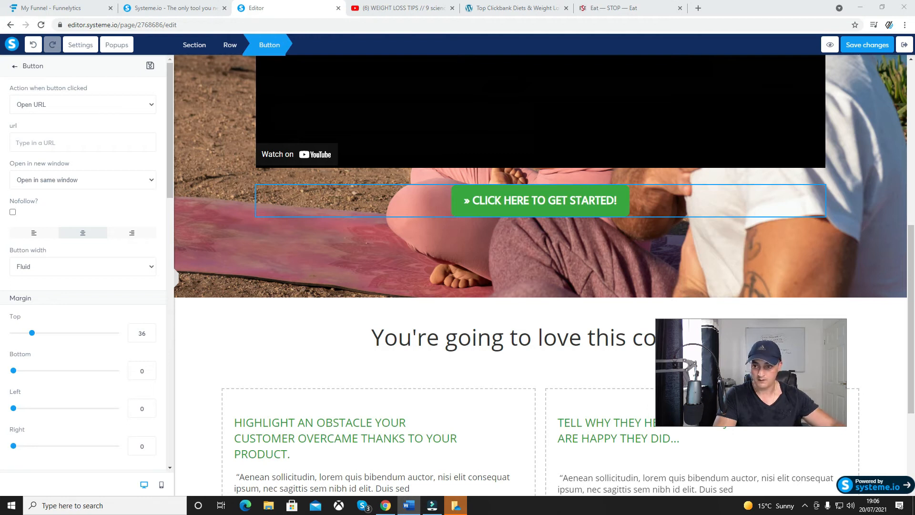
click(52, 142)
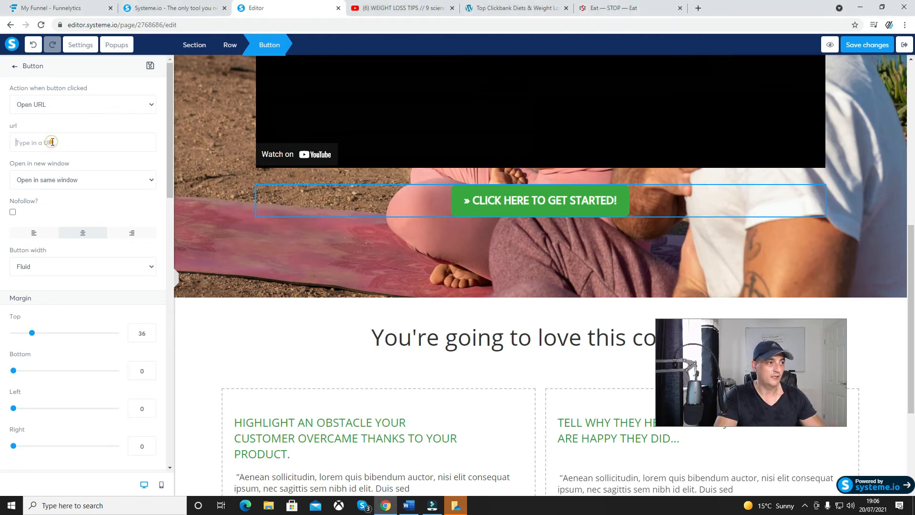
key(ctrl+v)
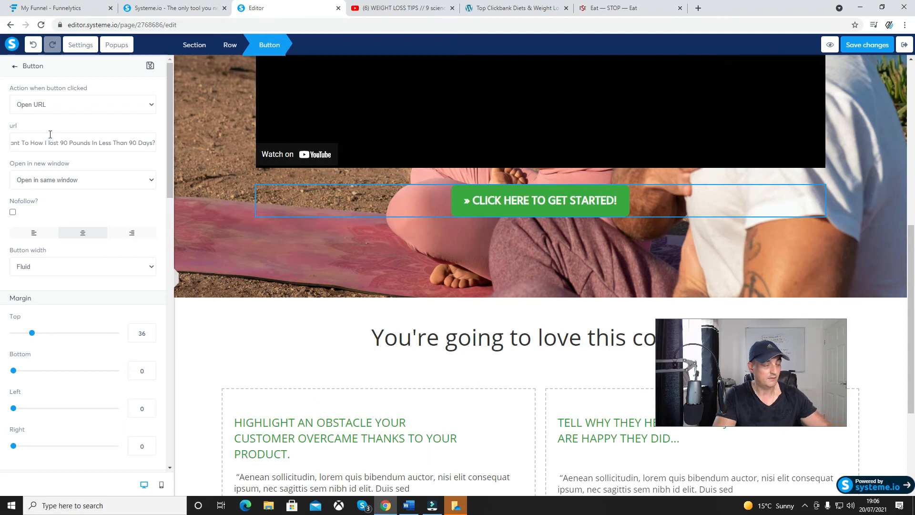
drag(156, 143, 2, 145)
key(BackSpace)
click(33, 142)
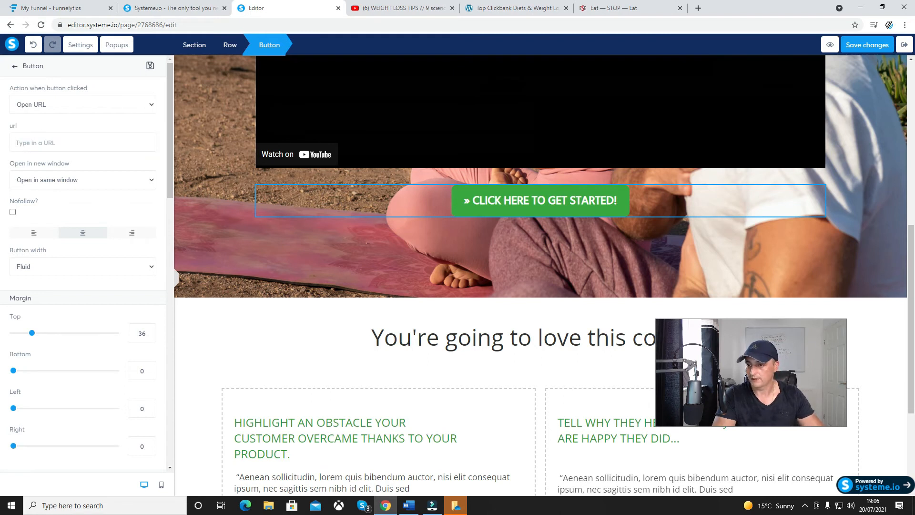
click(478, 419)
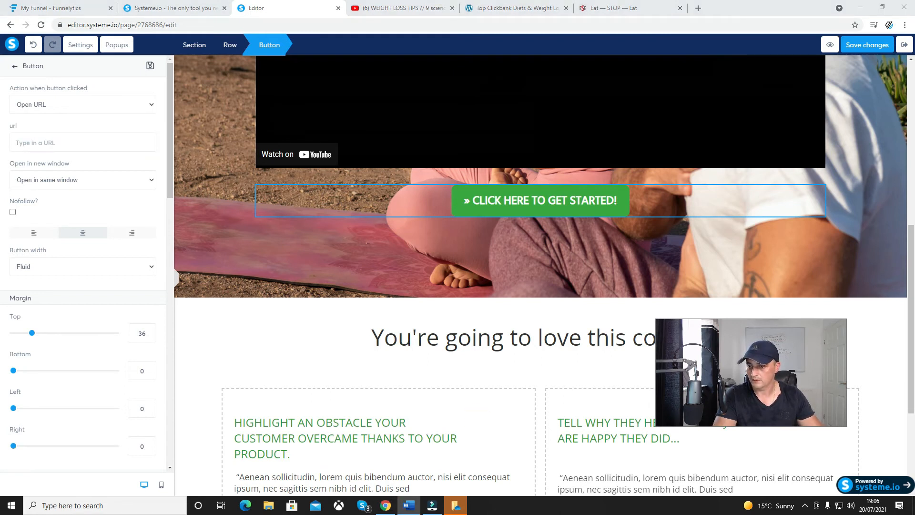
click(438, 408)
click(459, 413)
click(371, 227)
click(64, 142)
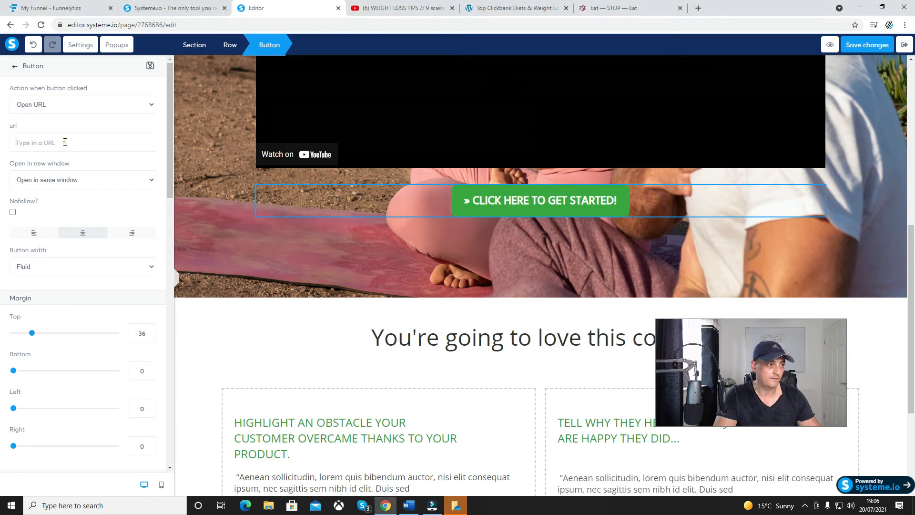
text(https://www.leanbellybreakthrough.com/index.html)
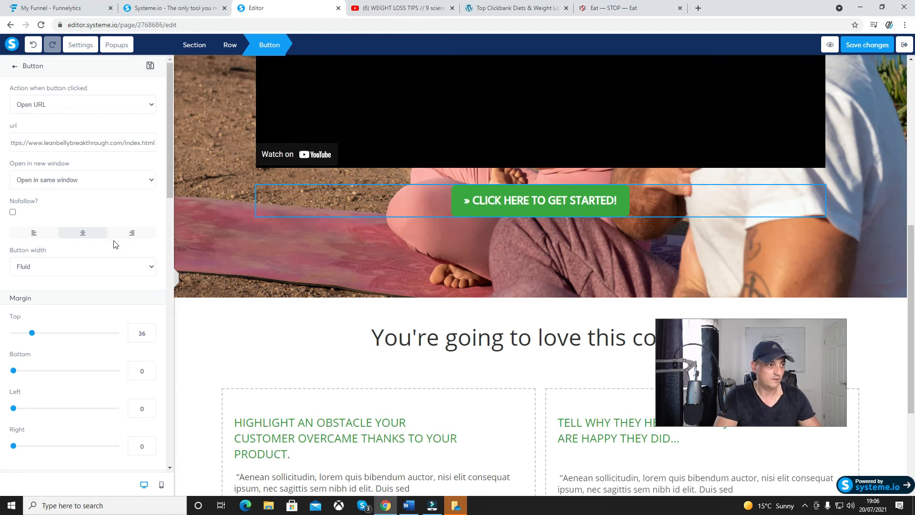
click(506, 231)
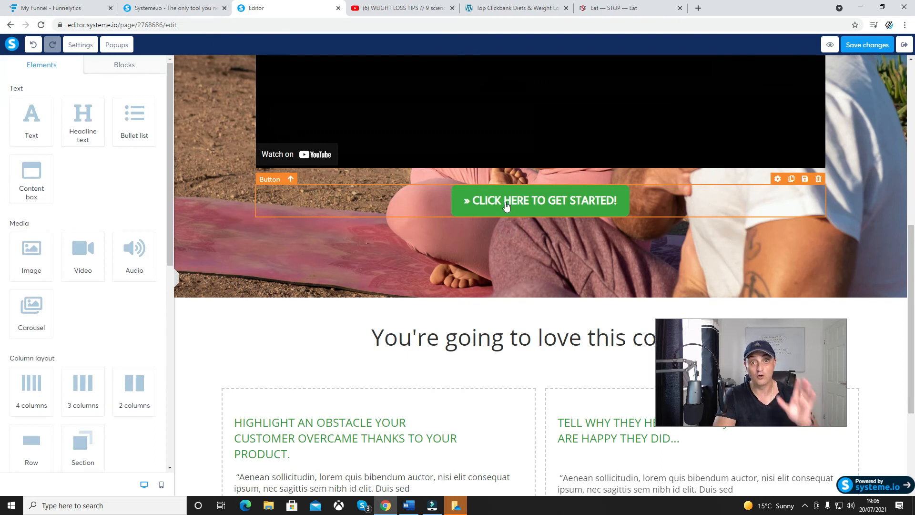
Delete the row with the two testimonial boxes below the heading "You're going to love this course:"
click(459, 336)
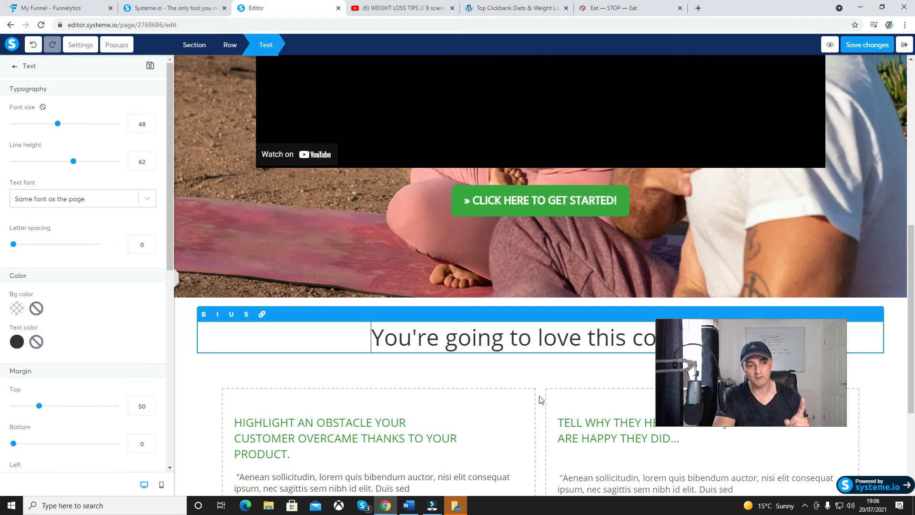
click(542, 381)
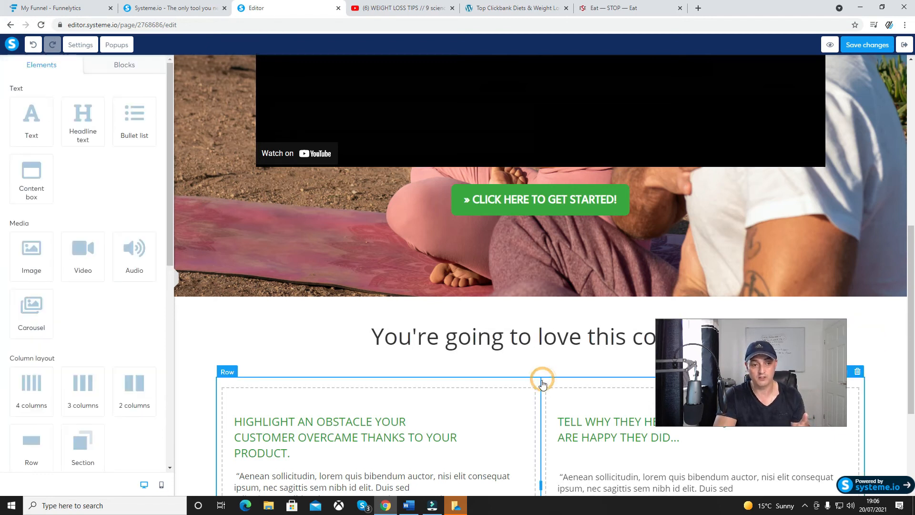
scroll(543, 386, down, 4)
click(590, 287)
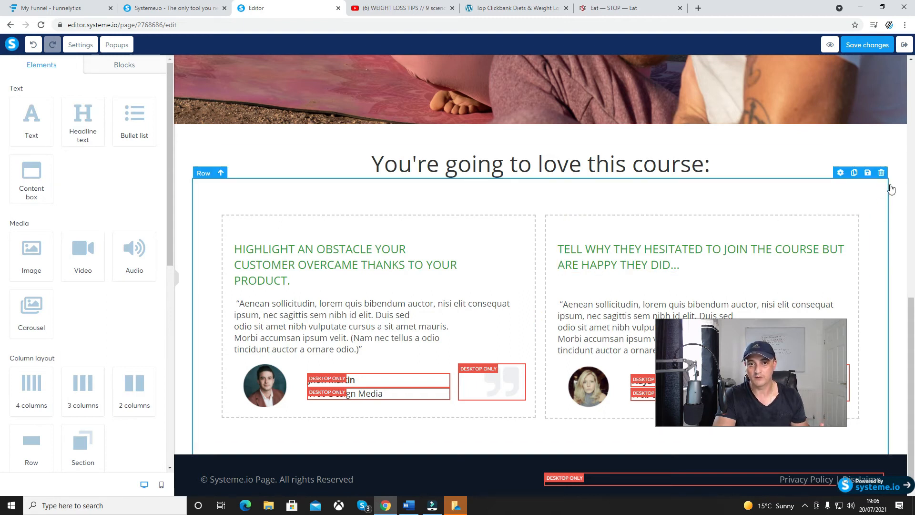
click(882, 173)
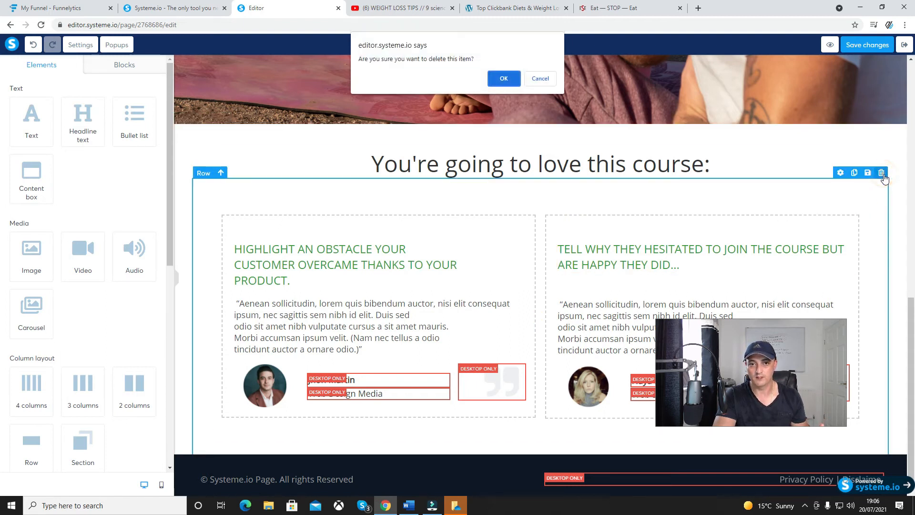
click(503, 78)
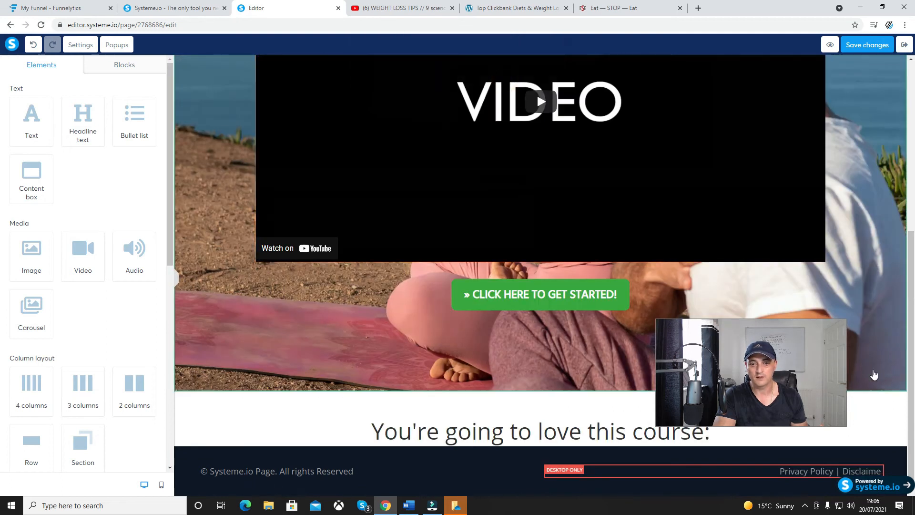
Delete the dark footer section containing the copyright text and the Privacy Policy and Disclaimer links
click(871, 406)
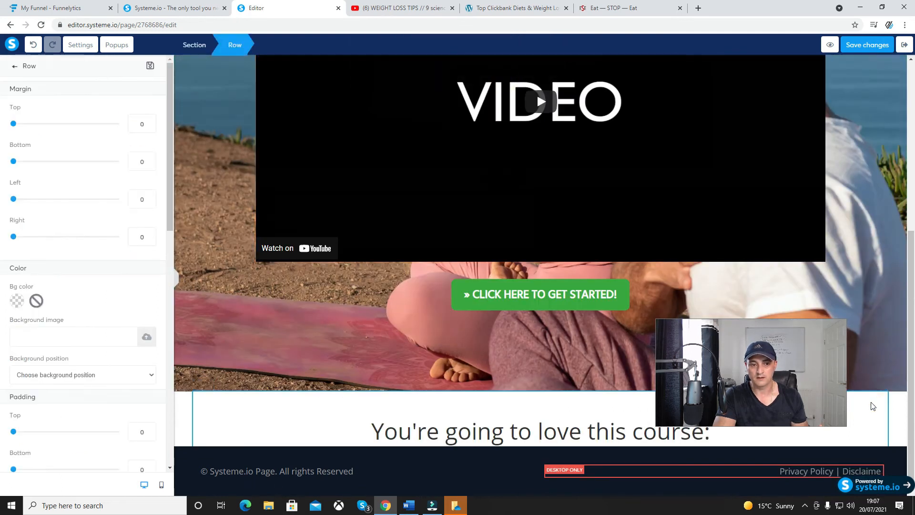
click(176, 278)
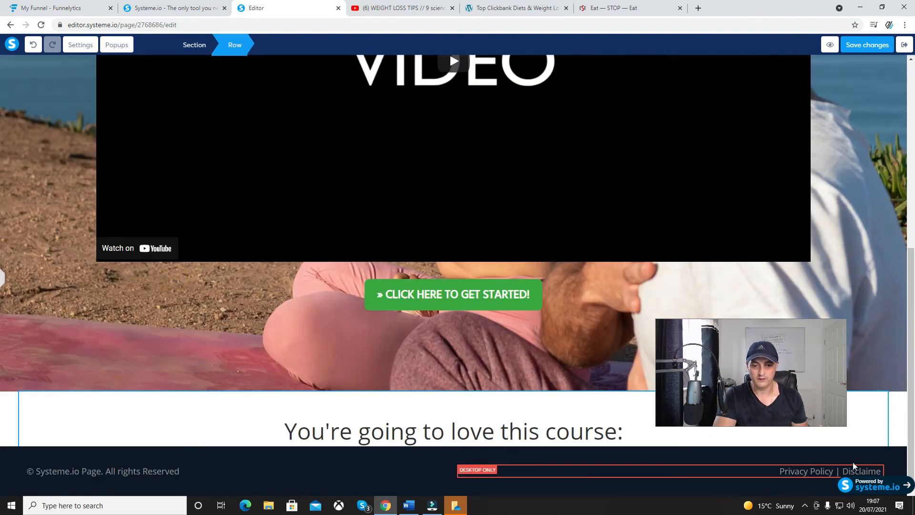
click(900, 441)
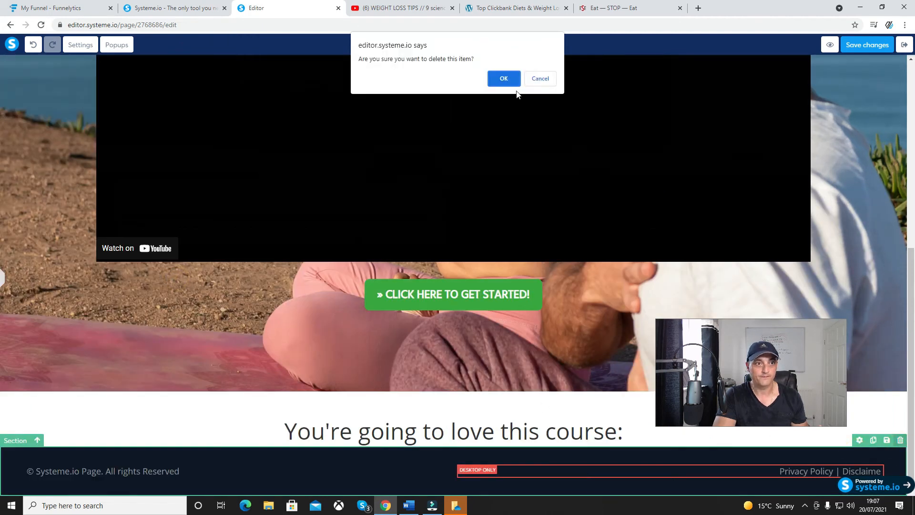
key(Return)
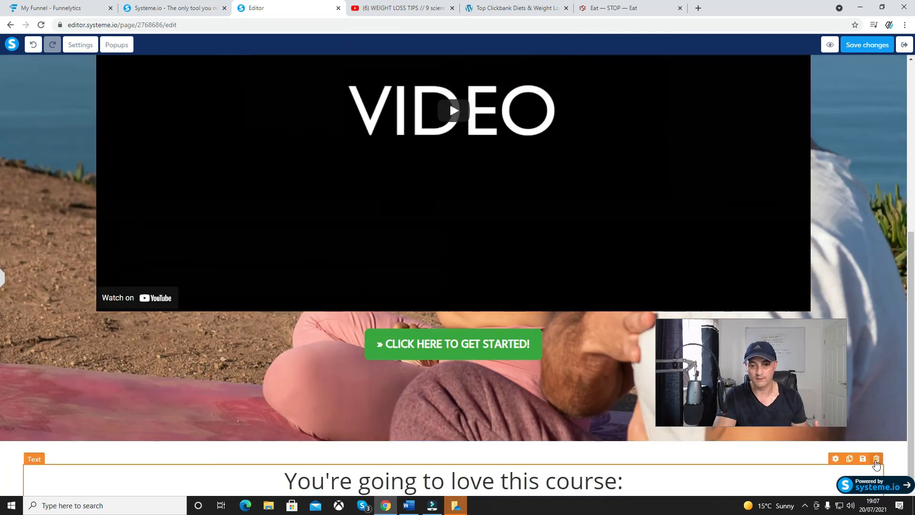
Delete the "You're going to love this course:" text element below the video section
click(876, 459)
click(506, 84)
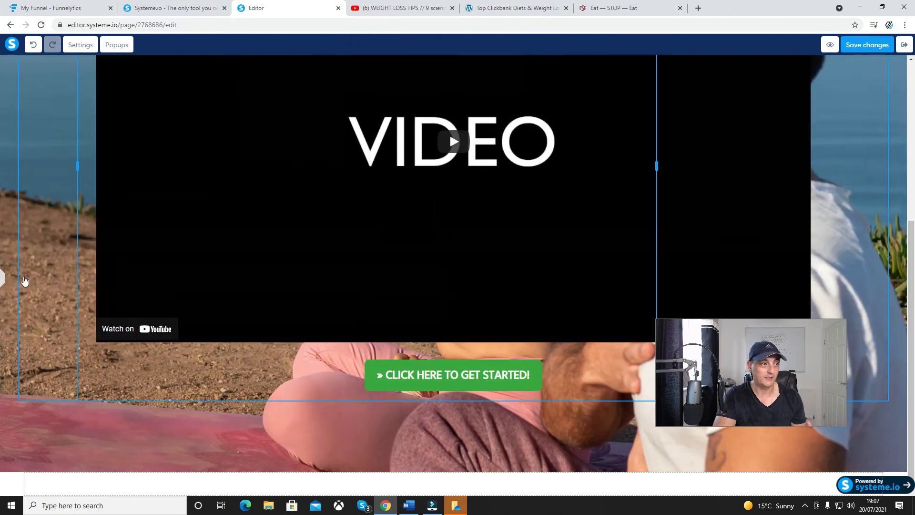
click(593, 419)
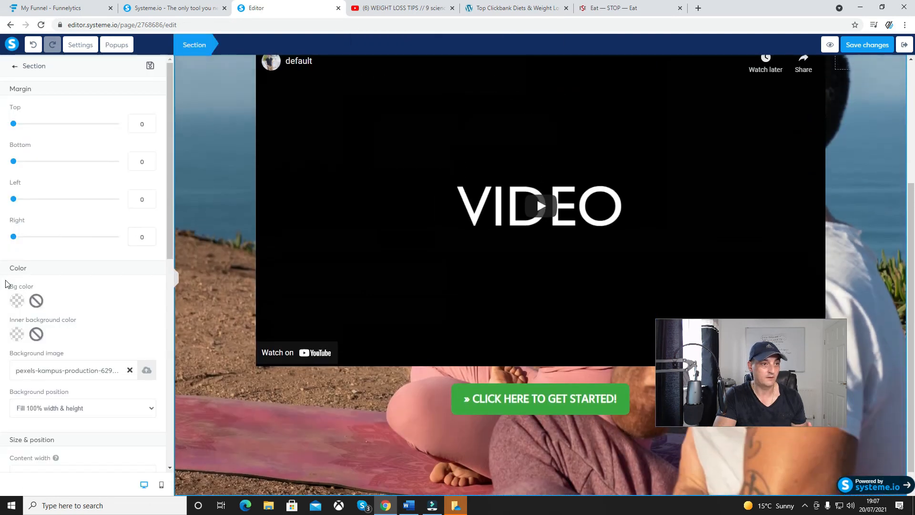
click(219, 206)
Preview the Optin Bridge page and dismiss the yellow notification bar above it
scroll(858, 119, up, 4)
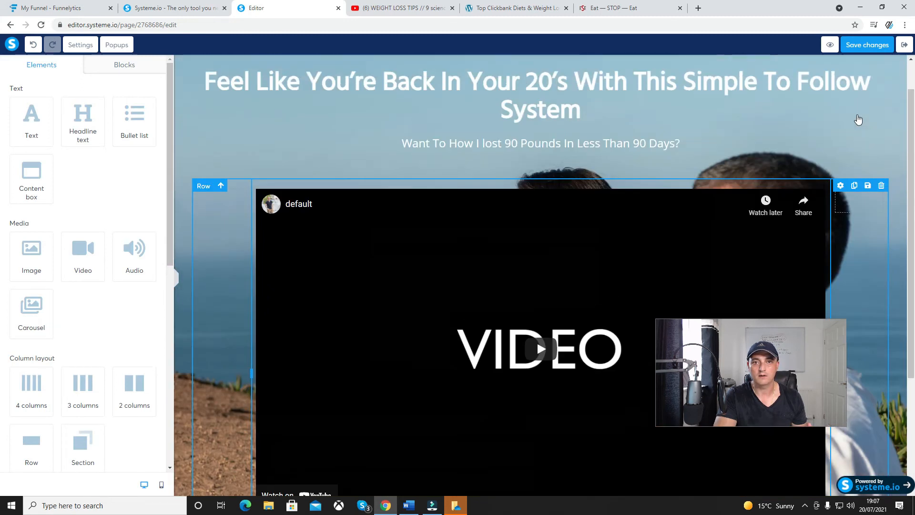
click(830, 48)
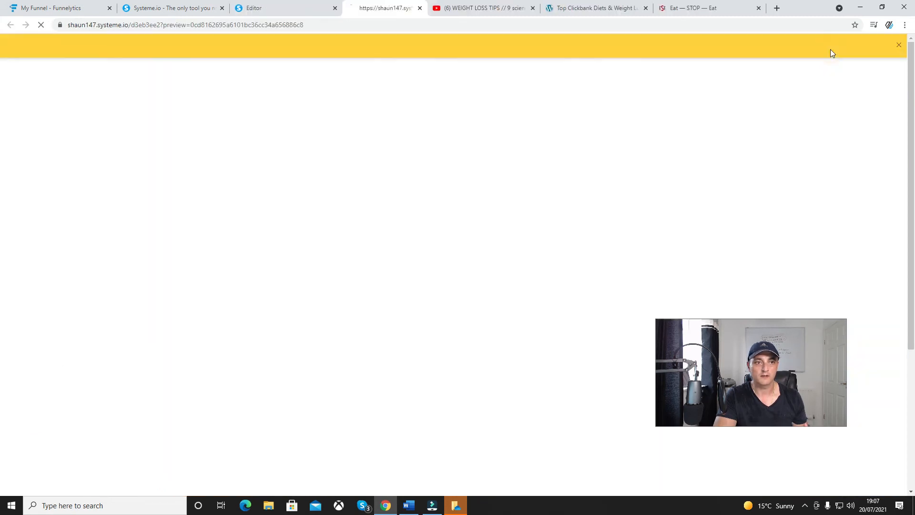
click(898, 46)
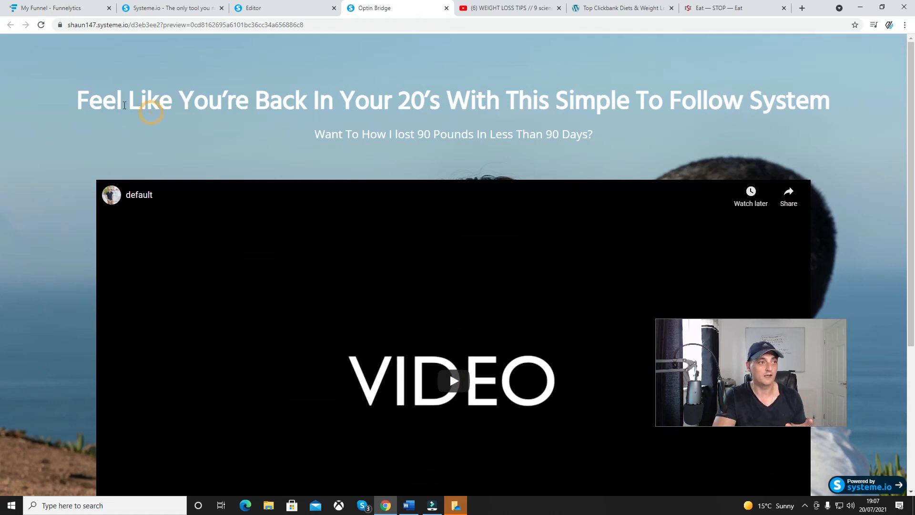
Set the font size of the headline "Feel Like You're Back In Your 20's With This Simple To Follow System" to 69
click(257, 10)
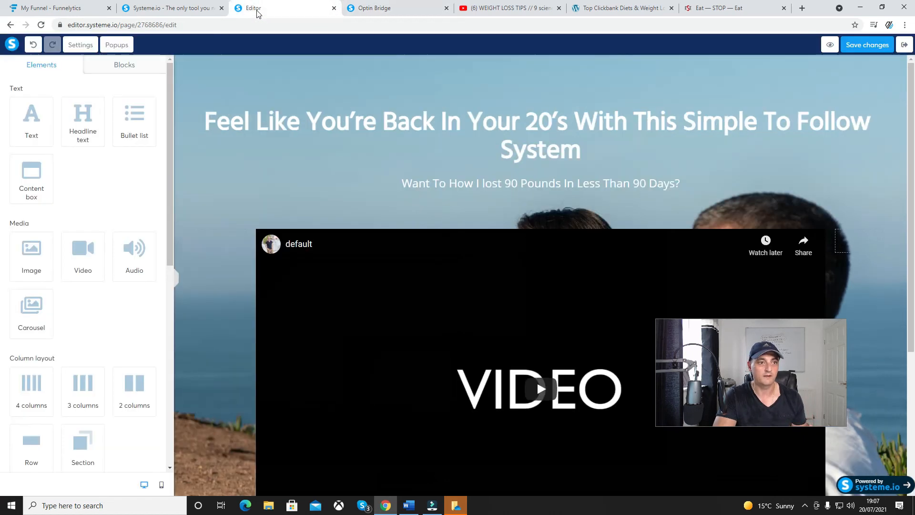
click(639, 143)
drag(594, 154, 197, 138)
drag(63, 123, 81, 129)
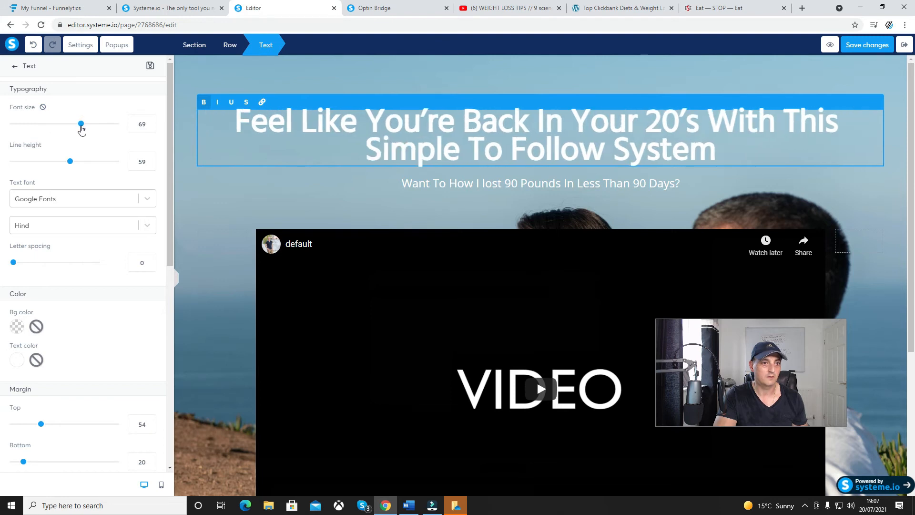
click(388, 195)
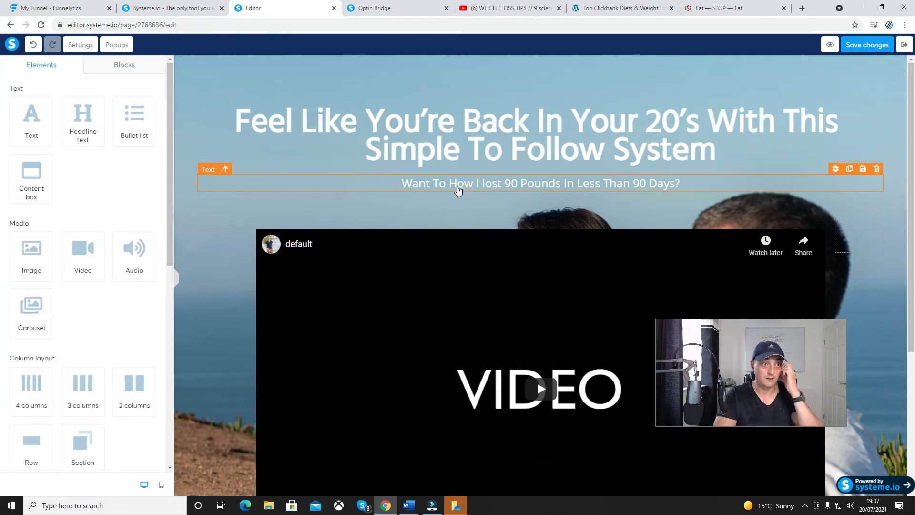
Set the bottom margin of the headline row to 14, keeping its top margin at 0
click(264, 199)
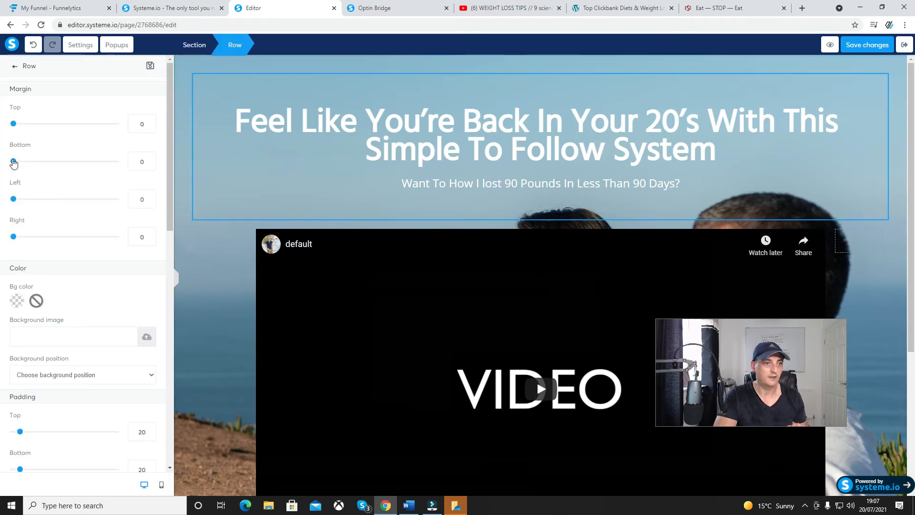
drag(14, 163, 21, 164)
drag(13, 124, 13, 125)
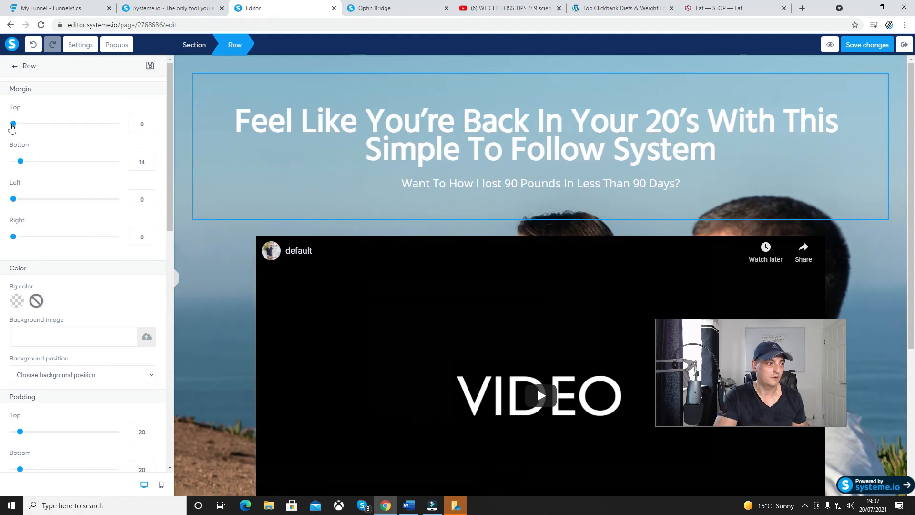
click(303, 183)
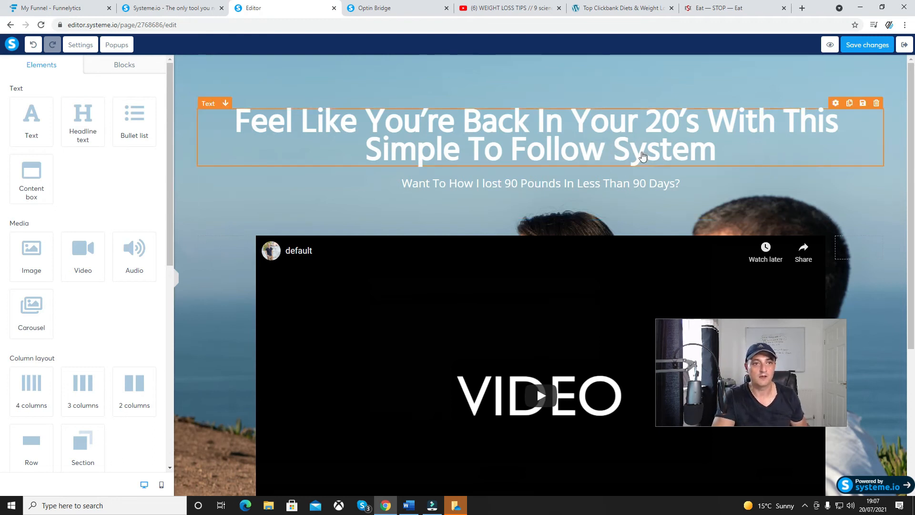
Close the old preview, preview the Optin Bridge page again and return to the editor
click(446, 9)
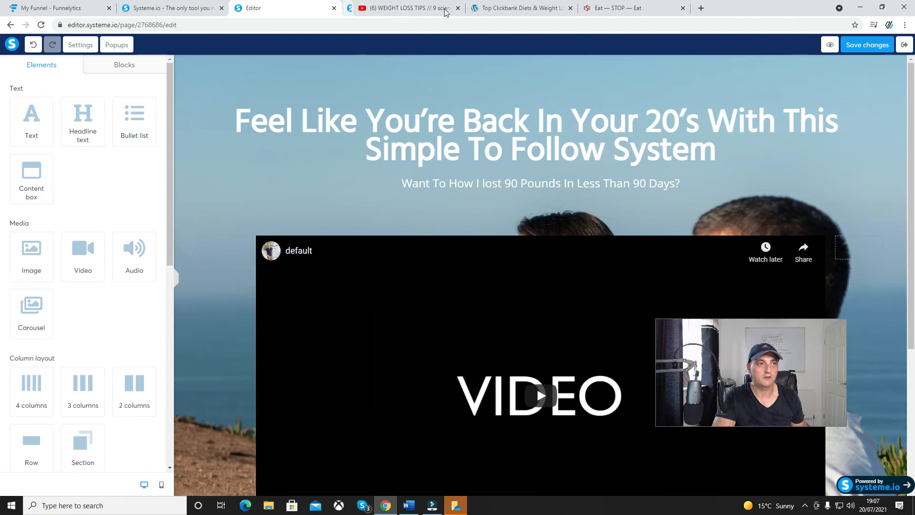
click(831, 45)
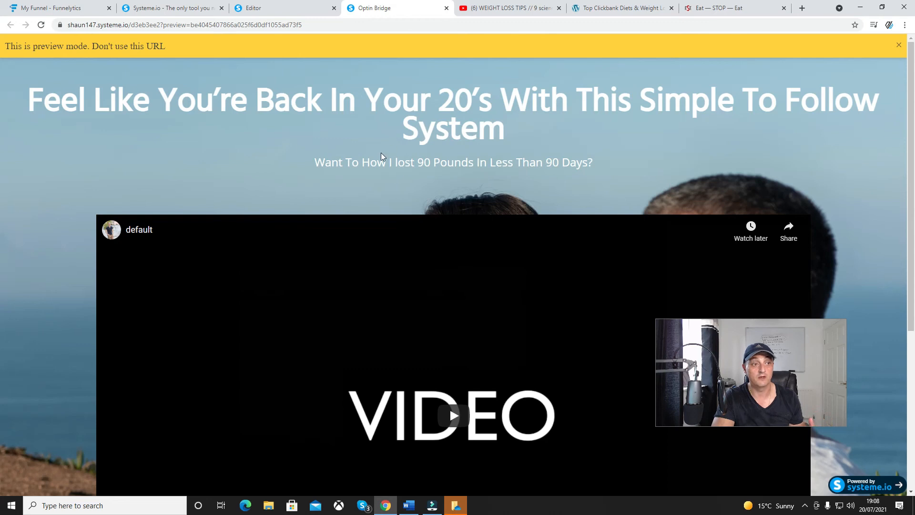
click(298, 8)
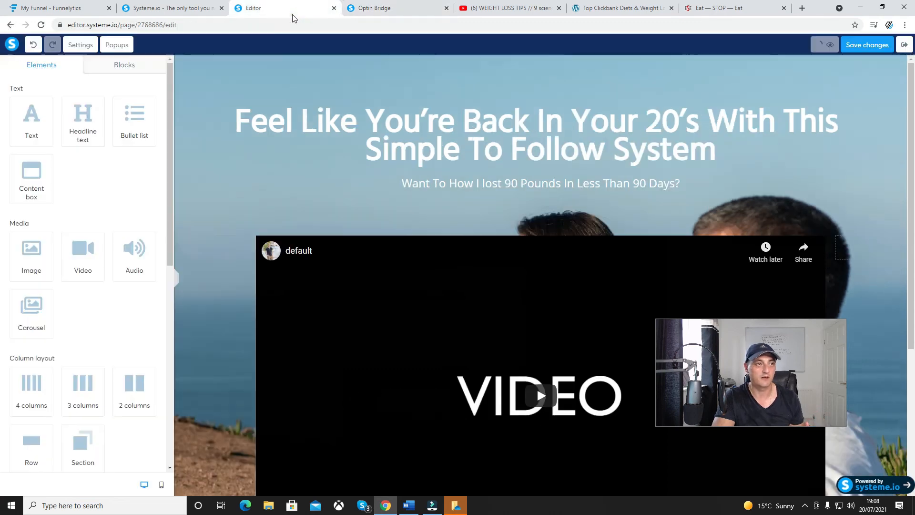
Insert "Know" in the subheading so it reads "Want To Know How I lost 90 Pounds In Less Than 90 Days?"
triple_click(439, 182)
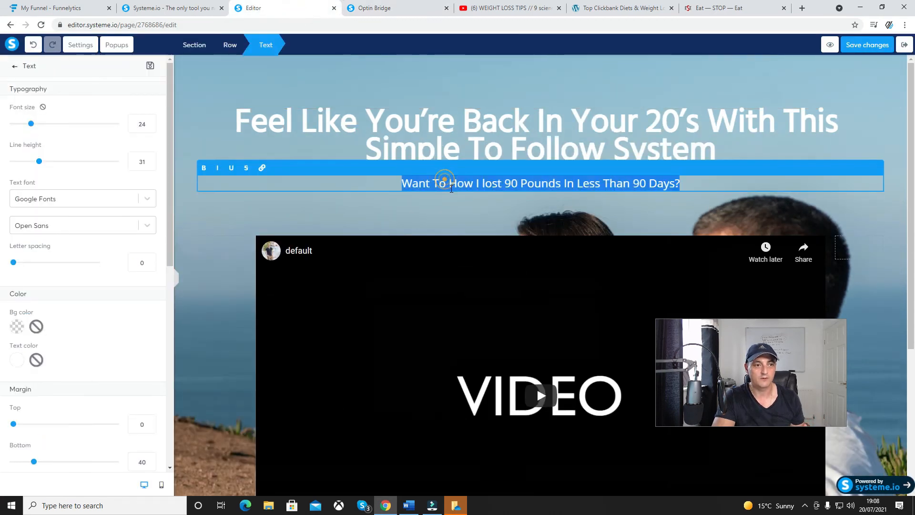
click(449, 186)
text(Know)
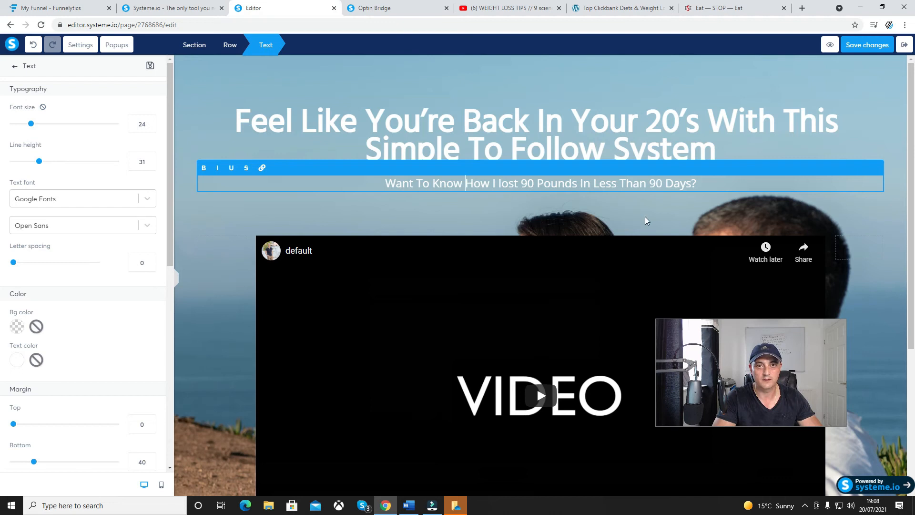
click(651, 93)
Open a fresh preview of the Optin Bridge page, check it down to the button and return to the editor
click(446, 8)
click(830, 45)
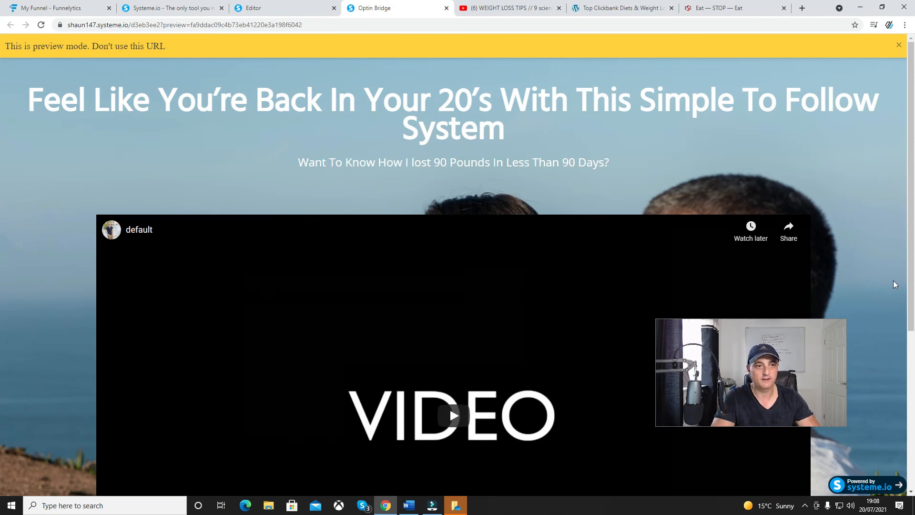
scroll(895, 284, down, 5)
scroll(894, 285, up, 1)
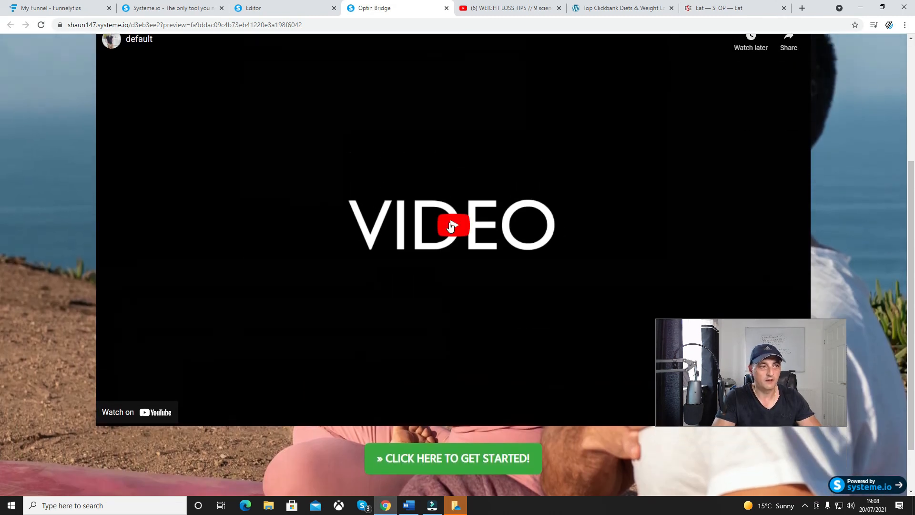
click(290, 10)
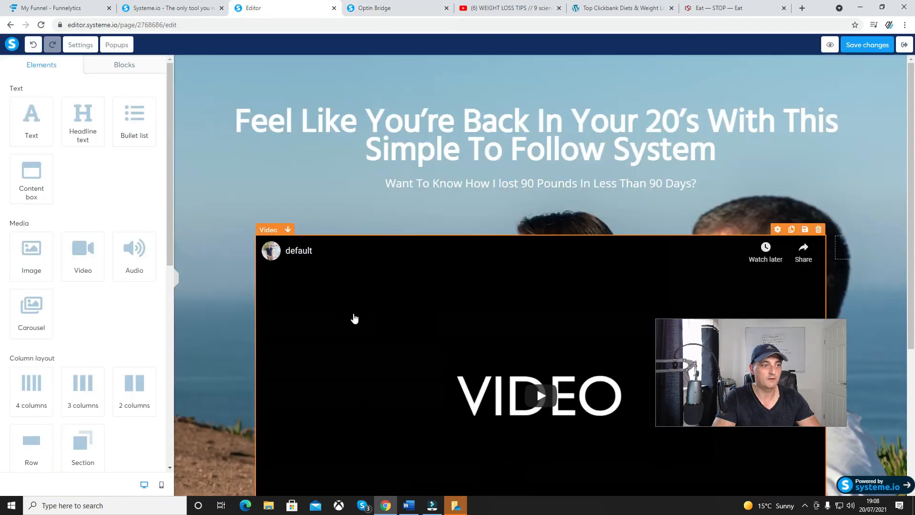
Select the page's video element and copy the share link of the "WEIGHT LOSS TIPS" video from YouTube
click(354, 317)
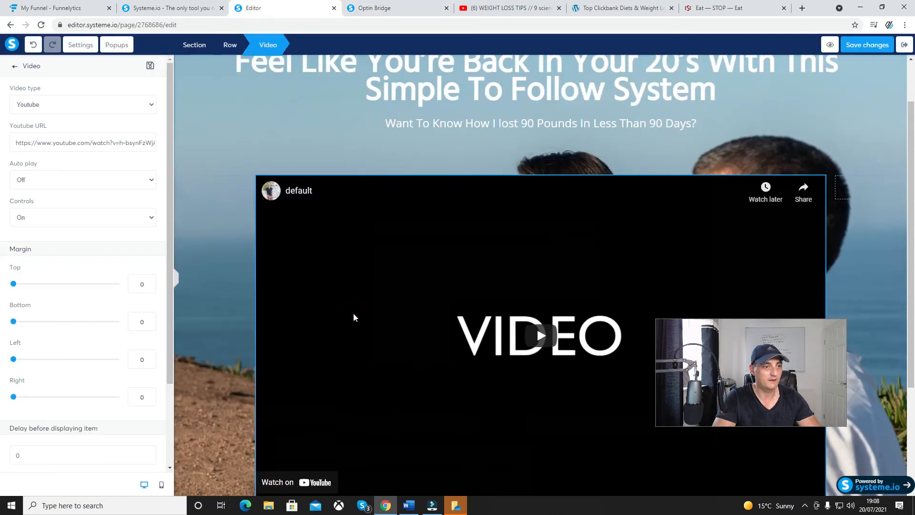
click(505, 10)
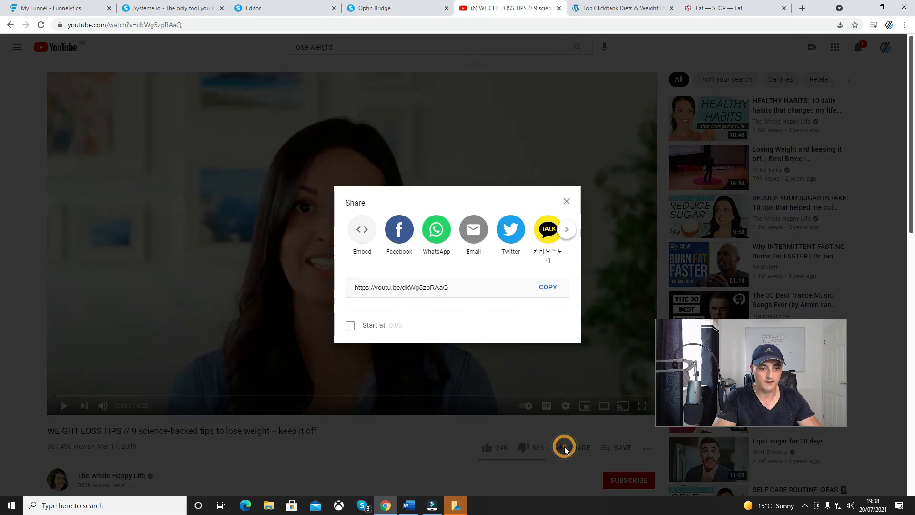
click(567, 448)
click(547, 287)
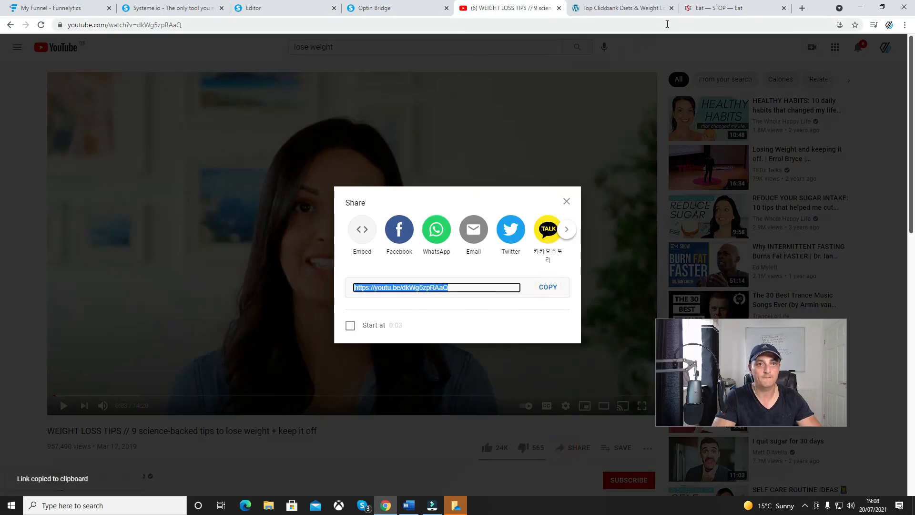
click(286, 8)
click(108, 153)
click(103, 148)
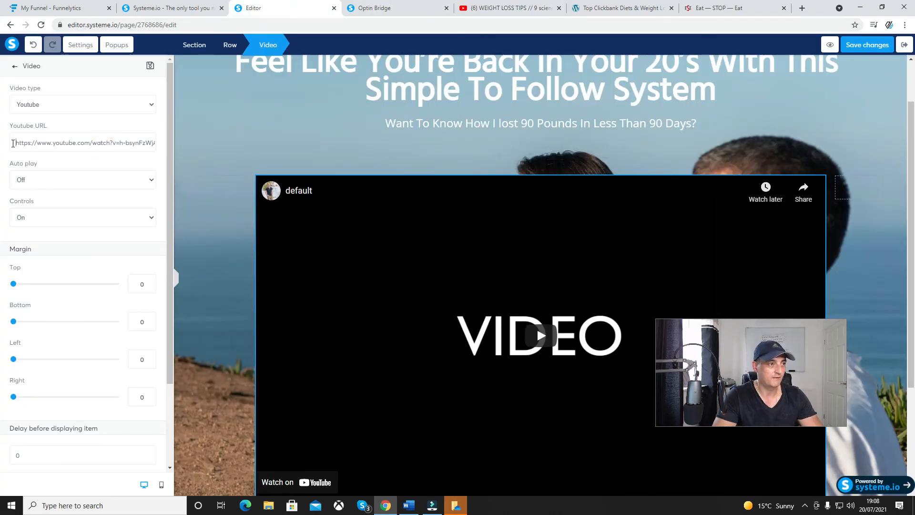
drag(13, 143, 160, 144)
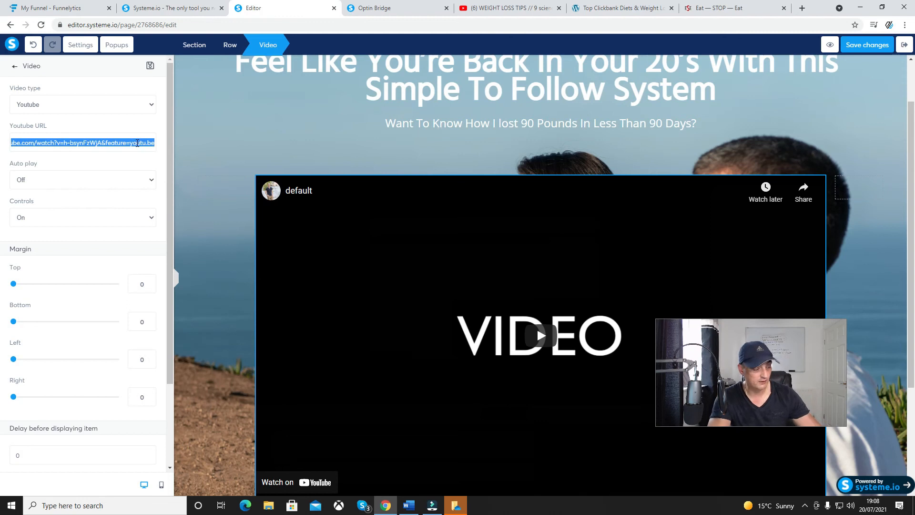
key(ctrl+v)
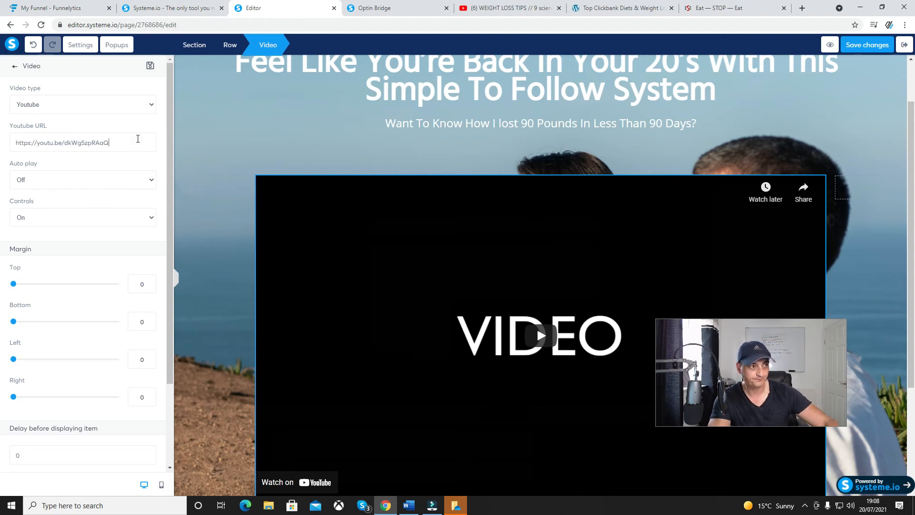
click(217, 268)
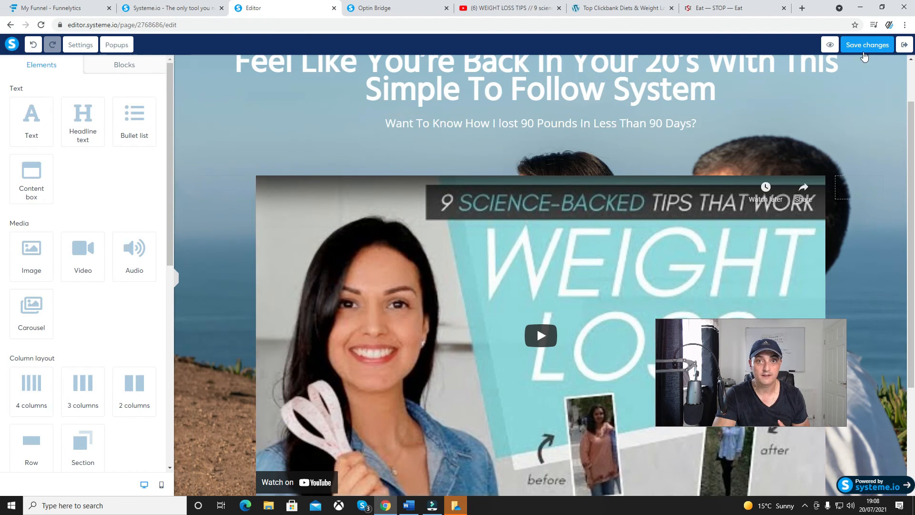
Close the outdated page preview and exit the editor to the Weight Loss funnel's step list
click(408, 13)
click(446, 8)
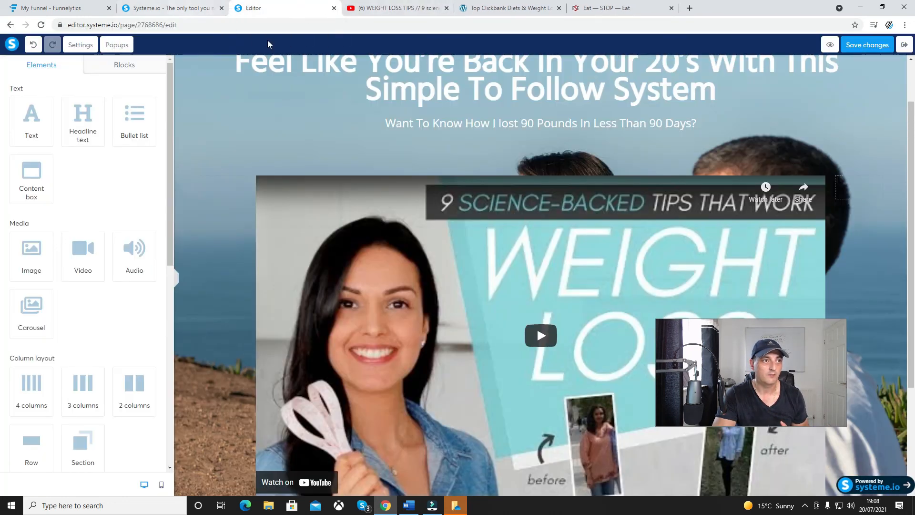
click(904, 44)
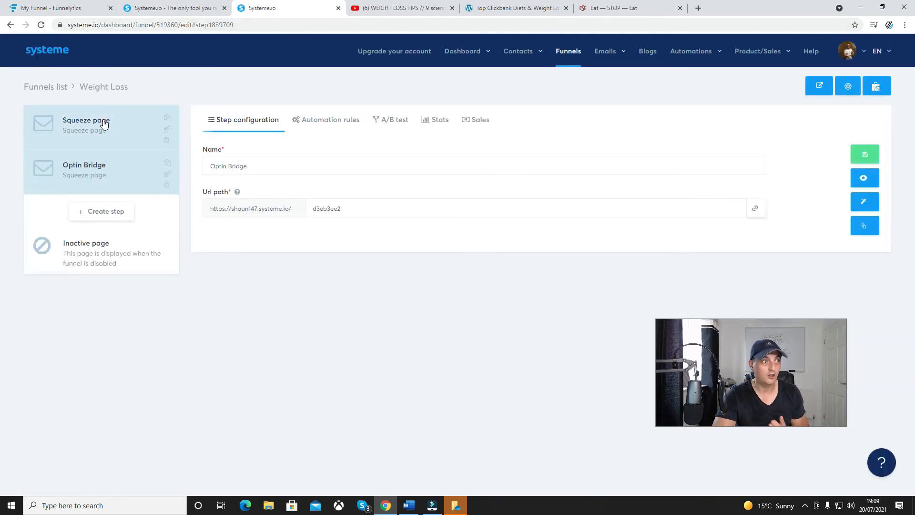
Open the live Squeeze page and submit its opt-in form with a first name and email address
click(102, 121)
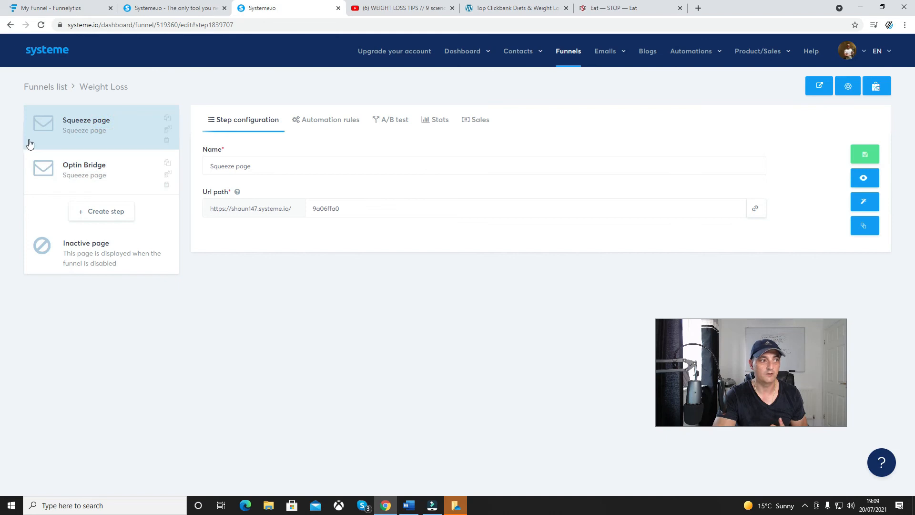
click(865, 178)
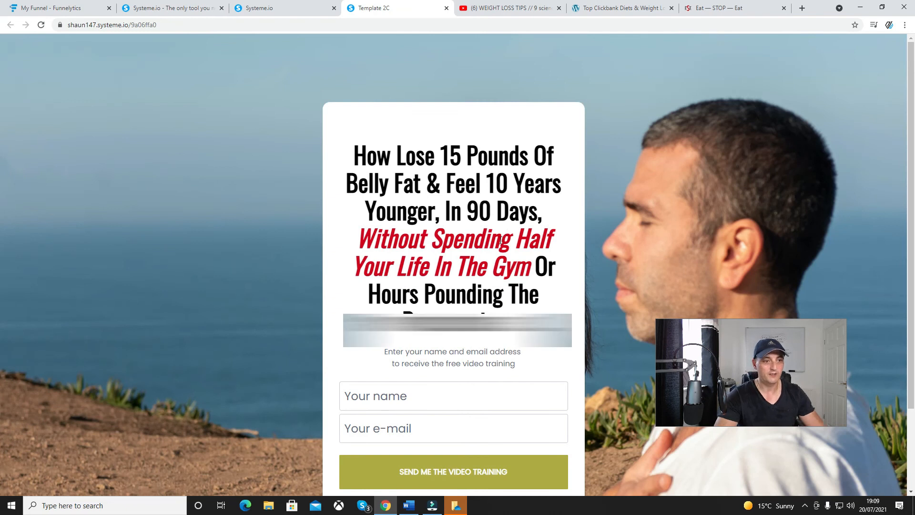
scroll(477, 267, down, 2)
click(446, 296)
text(shaun)
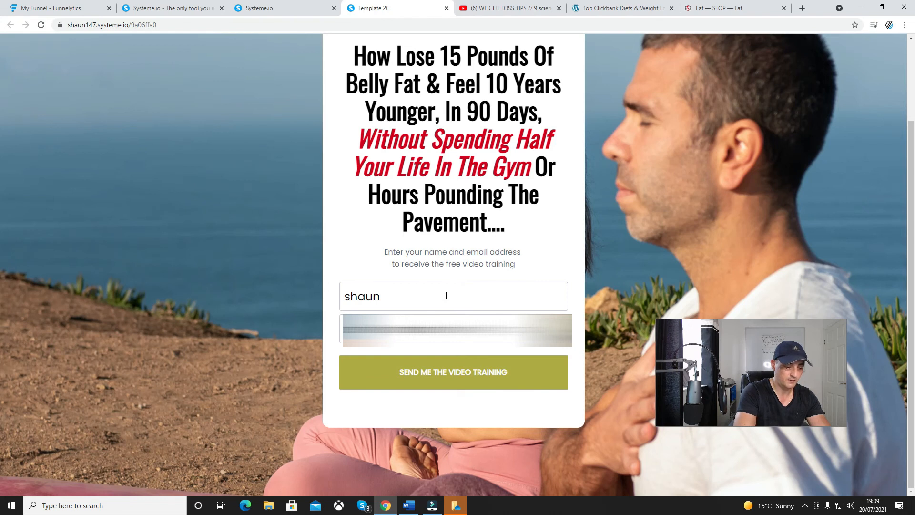
click(416, 373)
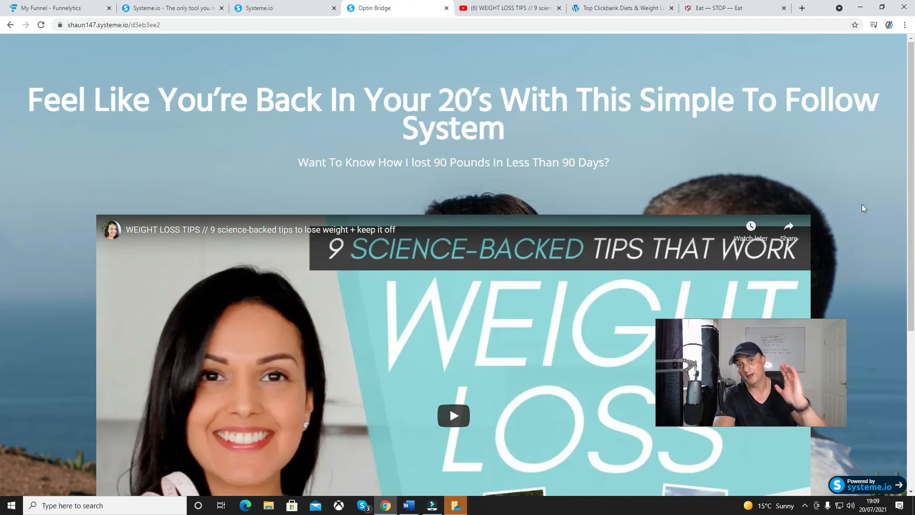
Test the live Optin Bridge page's "Click here to get started!" link to the affiliate offer, and switch to the Systeme.io homepage
scroll(864, 208, down, 4)
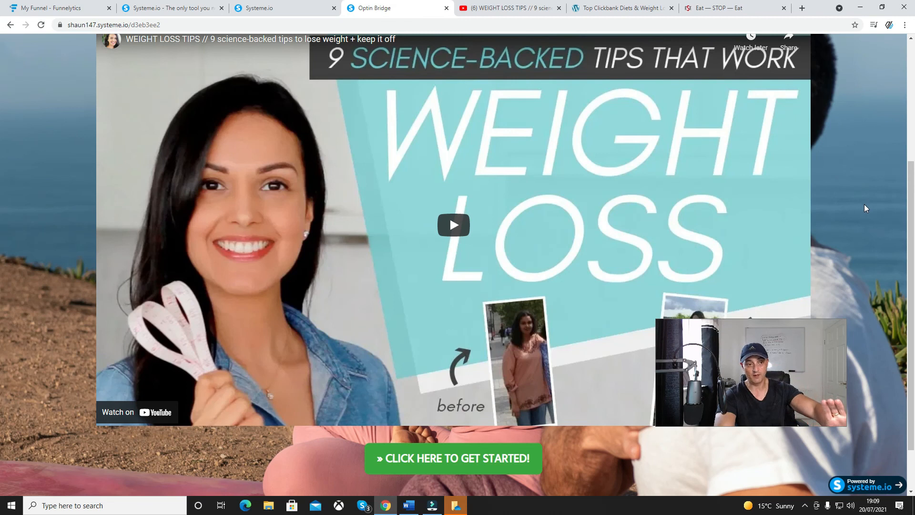
scroll(867, 208, down, 1)
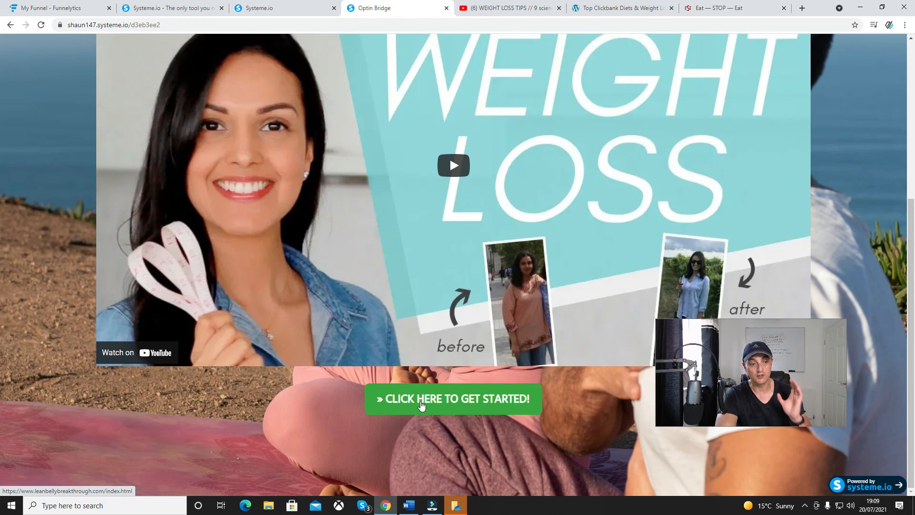
click(421, 404)
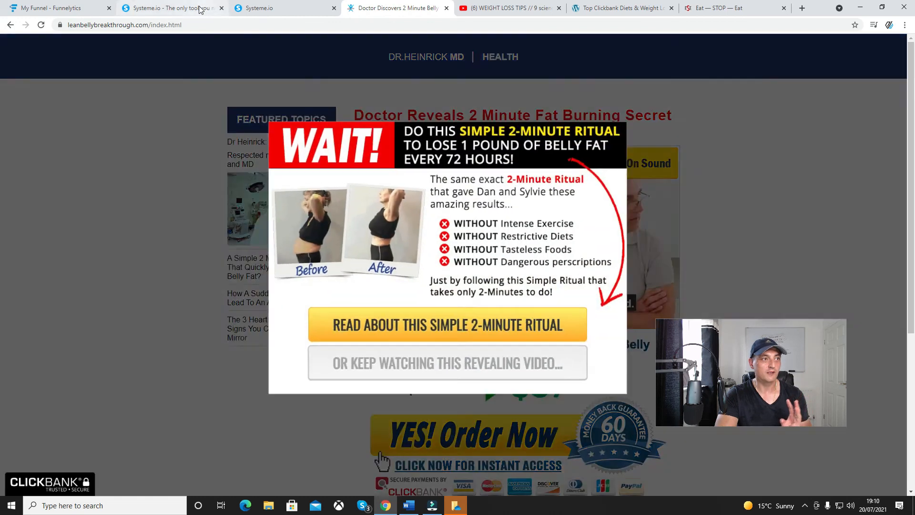
click(199, 8)
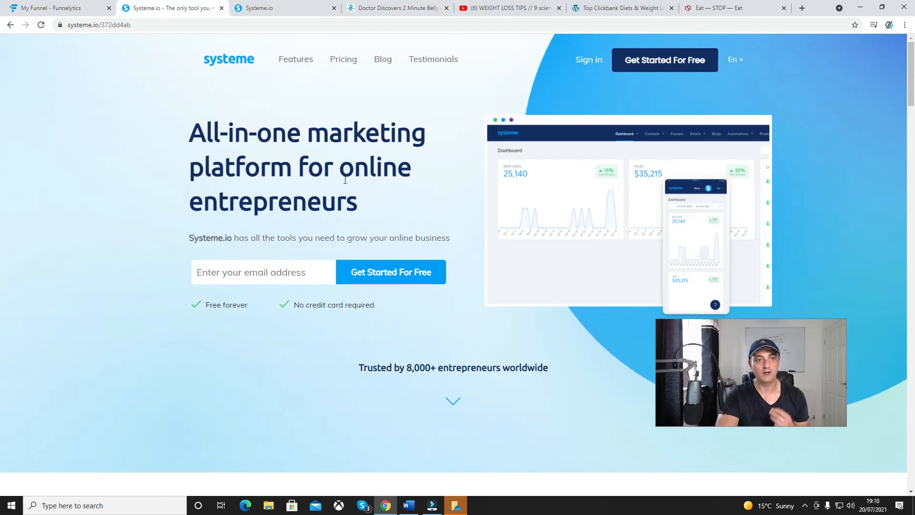